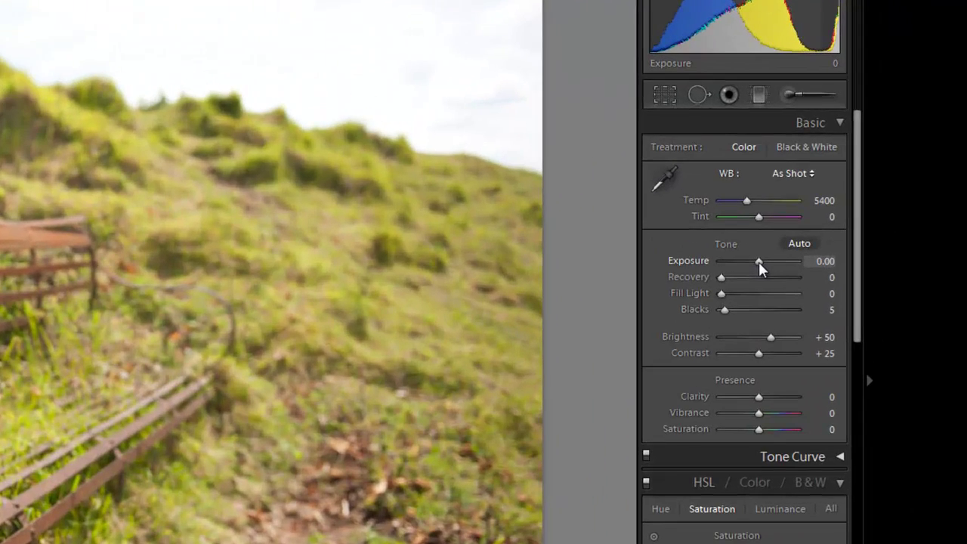
Preview much darker exposures (-1.35, -2.81), then settle Exposure at -0.05.
{"action": "left_click_drag", "start_coordinate": [857, 196], "coordinate": [858, 196]}
{"action": "left_click_drag", "start_coordinate": [759, 261], "coordinate": [744, 262]}
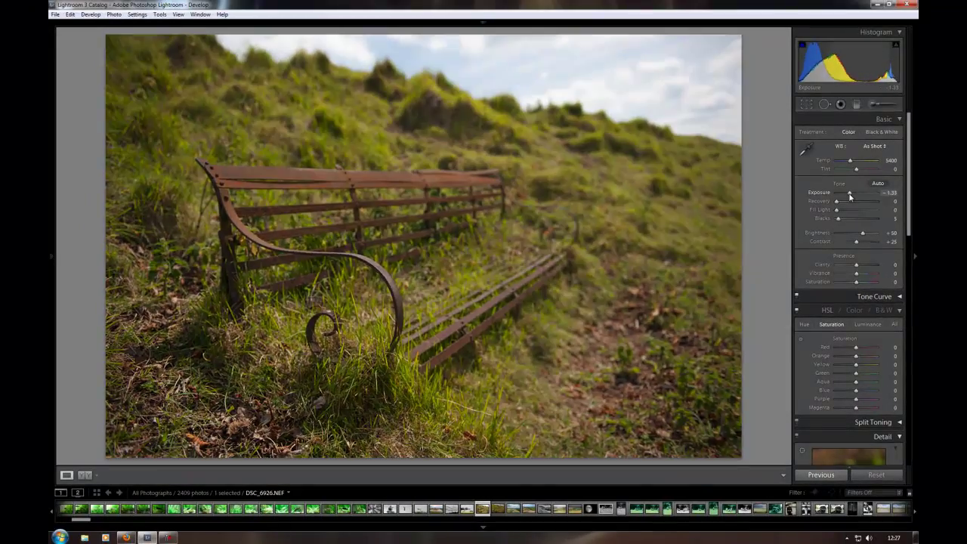
{"action": "mouse_move", "coordinate": [850, 196]}
{"action": "left_mouse_down"}
{"action": "mouse_move", "coordinate": [842, 196]}
{"action": "mouse_move", "coordinate": [868, 195]}
{"action": "mouse_move", "coordinate": [857, 194]}
{"action": "left_mouse_up"}
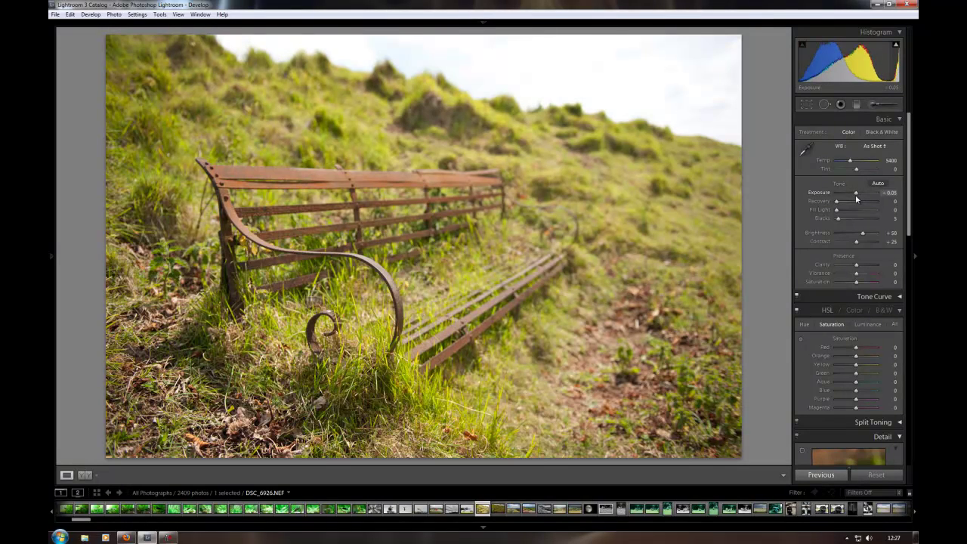
{"action": "left_click_drag", "start_coordinate": [857, 198], "coordinate": [857, 199]}
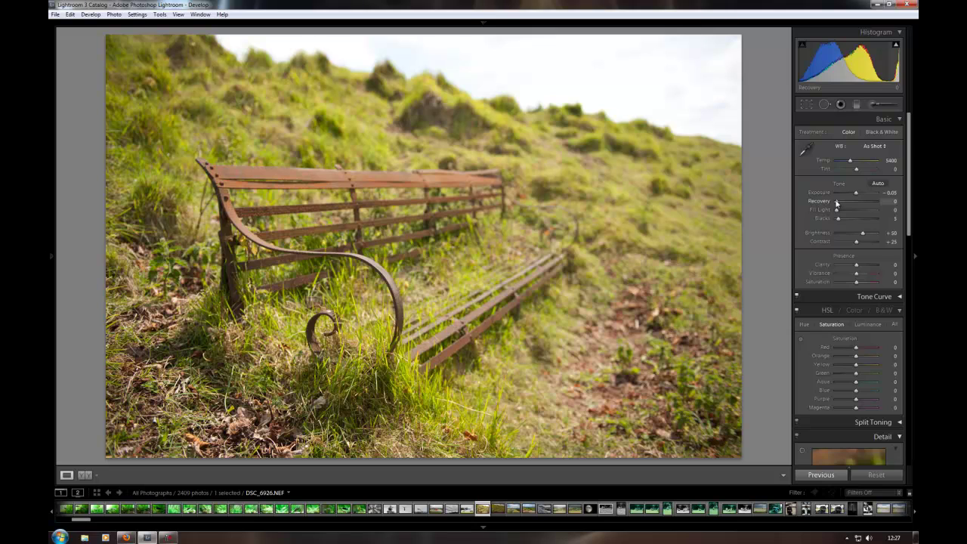
Try a Recovery value and reset it to 0, then push Recovery to 100 to bring back the clouds.
{"action": "left_click_drag", "start_coordinate": [838, 202], "coordinate": [880, 204]}
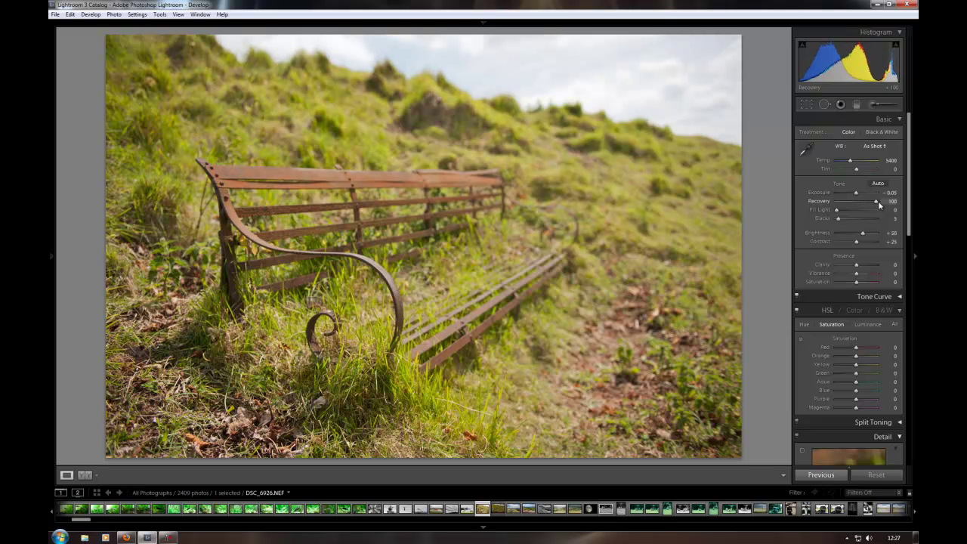
{"action": "double_click", "coordinate": [819, 201]}
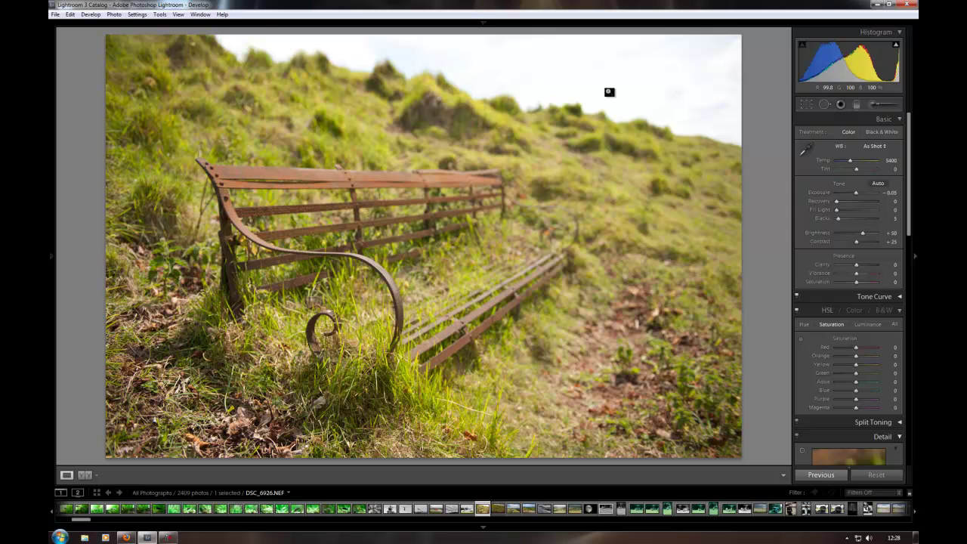
{"action": "left_click_drag", "start_coordinate": [837, 205], "coordinate": [886, 206]}
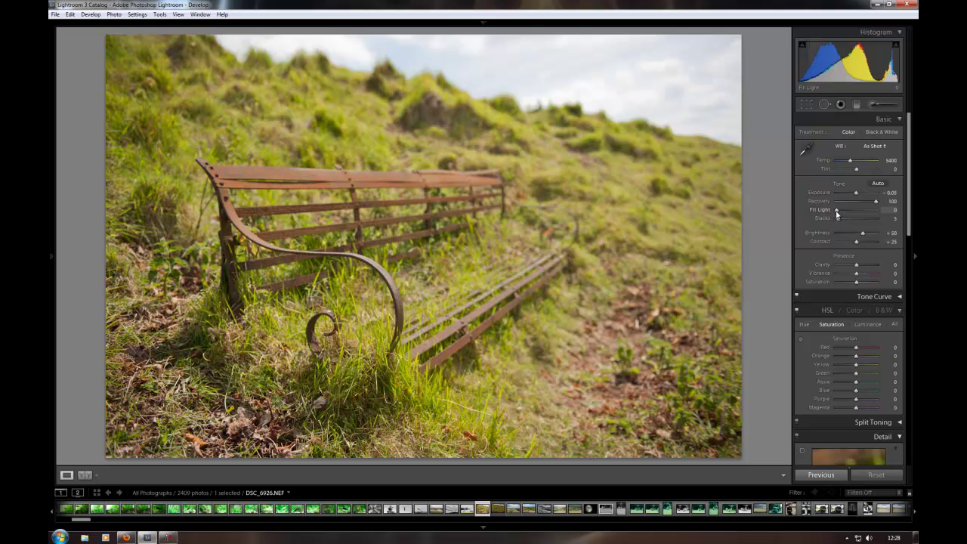
Test Fill Light at 100 and reset it to 0, then set Blacks to 13 and Contrast to +24.
{"action": "left_click_drag", "start_coordinate": [839, 215], "coordinate": [887, 216]}
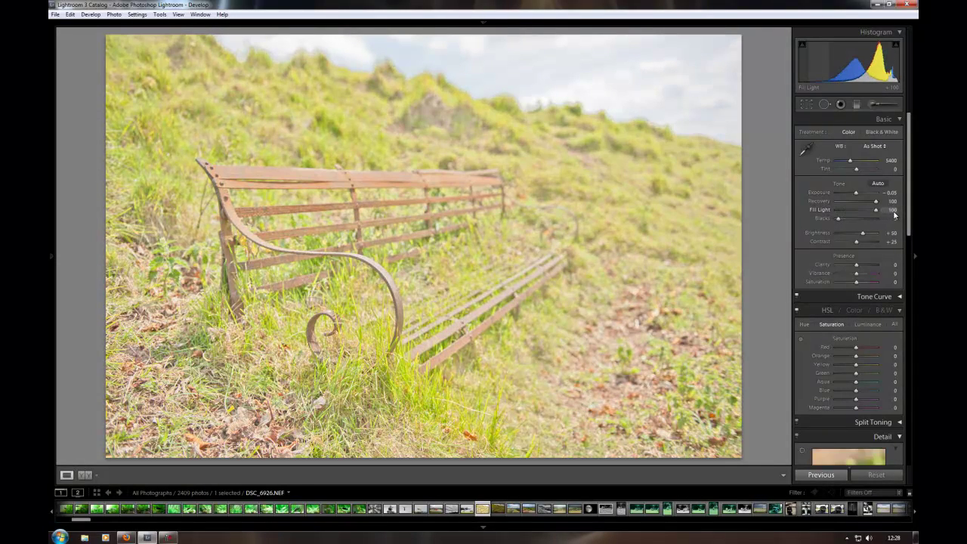
{"action": "double_click", "coordinate": [829, 215]}
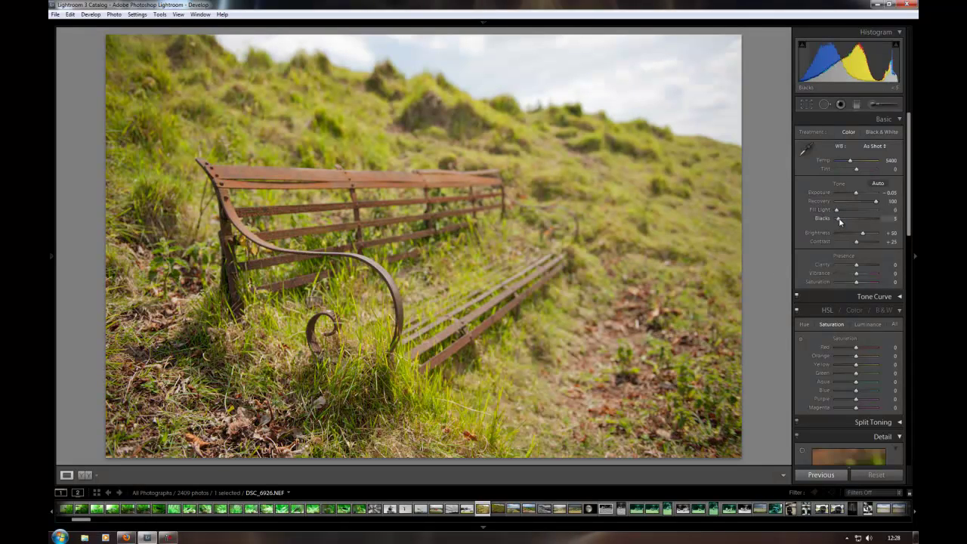
{"action": "mouse_move", "coordinate": [839, 220]}
{"action": "left_mouse_down"}
{"action": "mouse_move", "coordinate": [883, 220]}
{"action": "mouse_move", "coordinate": [832, 226]}
{"action": "mouse_move", "coordinate": [842, 223]}
{"action": "left_mouse_up"}
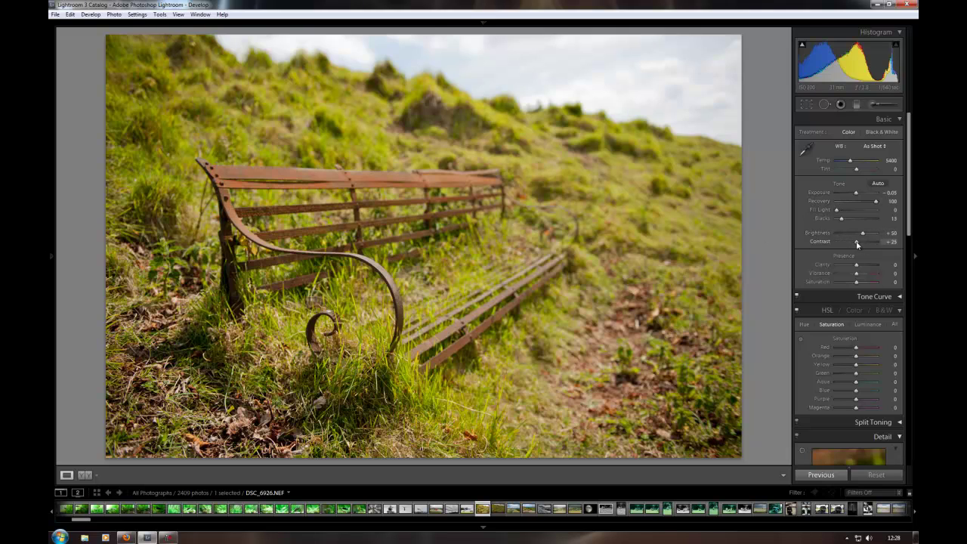
{"action": "mouse_move", "coordinate": [858, 243]}
{"action": "left_mouse_down"}
{"action": "mouse_move", "coordinate": [869, 243]}
{"action": "mouse_move", "coordinate": [827, 252]}
{"action": "mouse_move", "coordinate": [856, 244]}
{"action": "left_mouse_up"}
Try Clarity at -100 for a soft look, then settle it at +49.
{"action": "left_click_drag", "start_coordinate": [856, 269], "coordinate": [826, 269]}
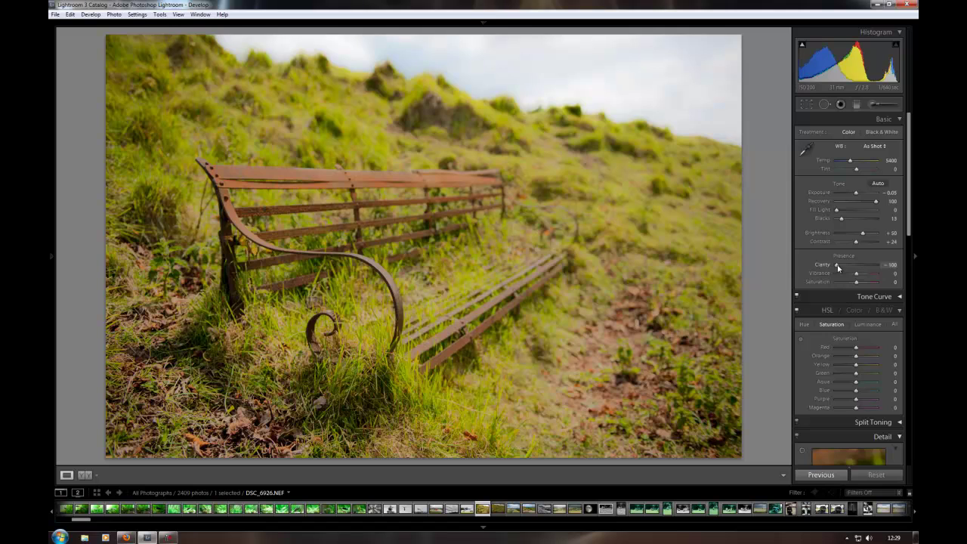
{"action": "left_click_drag", "start_coordinate": [838, 267], "coordinate": [875, 266]}
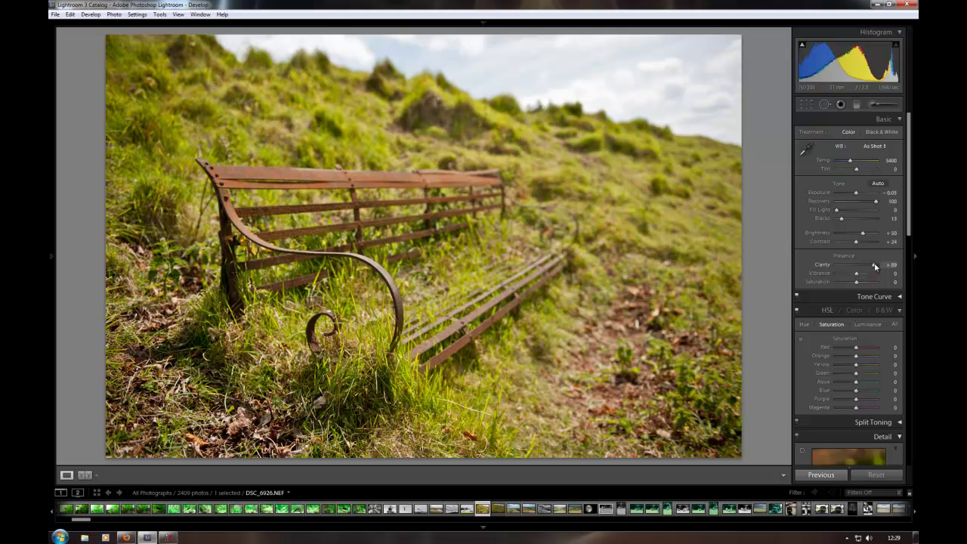
{"action": "left_click_drag", "start_coordinate": [874, 266], "coordinate": [868, 267]}
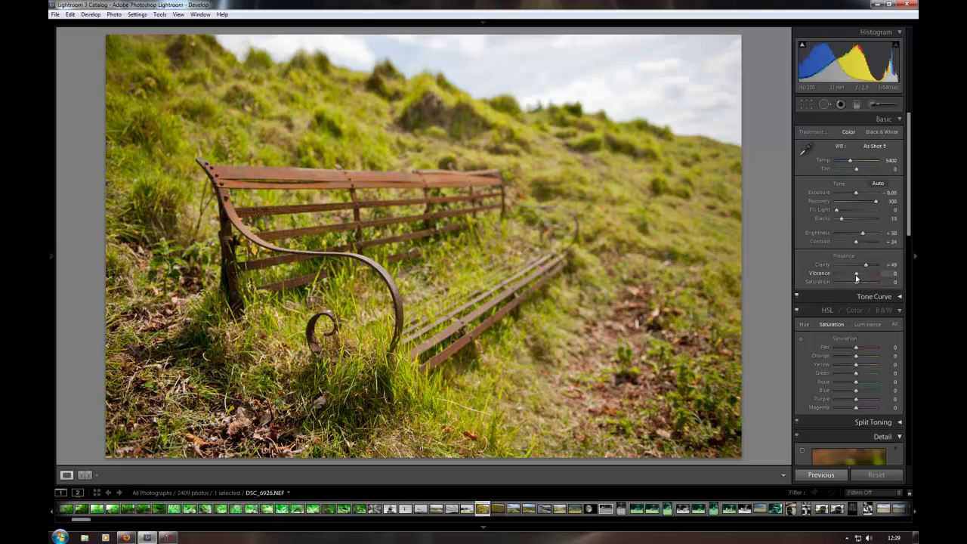
Set Vibrance to +8 and bring Saturation down near neutral at +1.
{"action": "left_click_drag", "start_coordinate": [857, 276], "coordinate": [867, 276]}
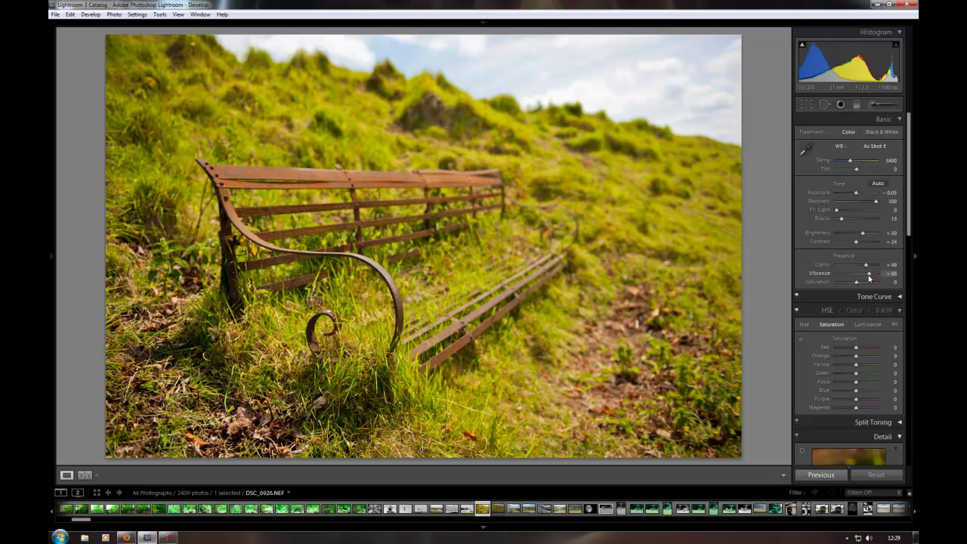
{"action": "left_click_drag", "start_coordinate": [868, 277], "coordinate": [839, 278]}
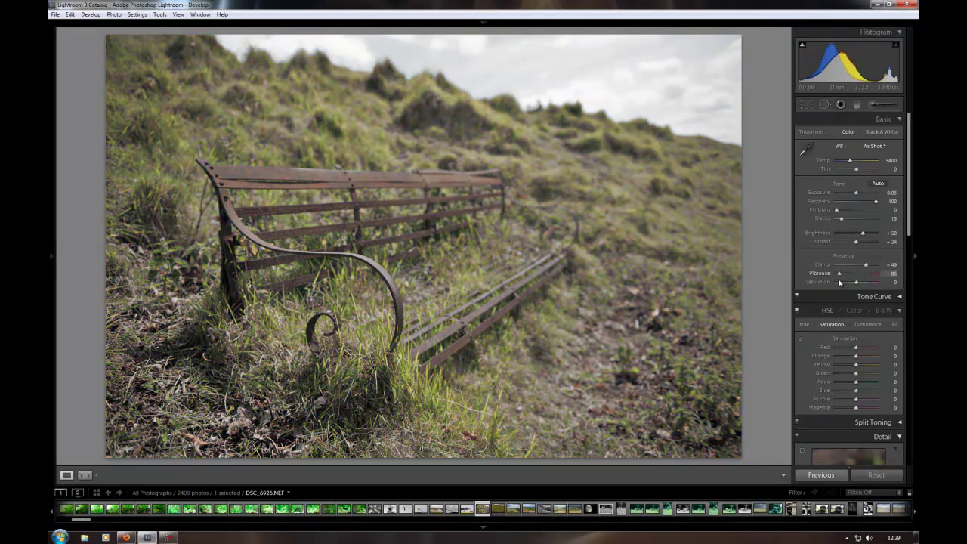
{"action": "left_click_drag", "start_coordinate": [838, 281], "coordinate": [857, 281]}
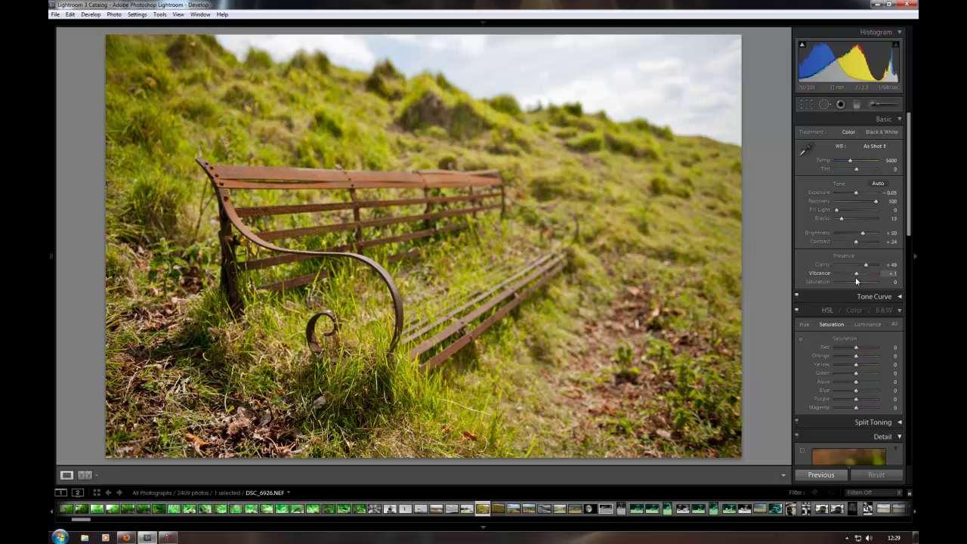
{"action": "left_click_drag", "start_coordinate": [858, 281], "coordinate": [879, 286]}
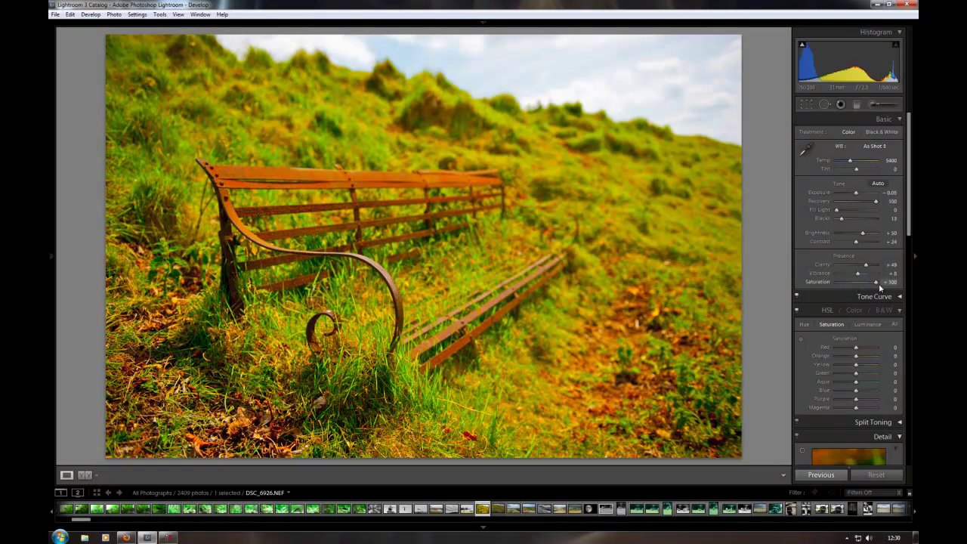
{"action": "left_click_drag", "start_coordinate": [877, 288], "coordinate": [856, 285]}
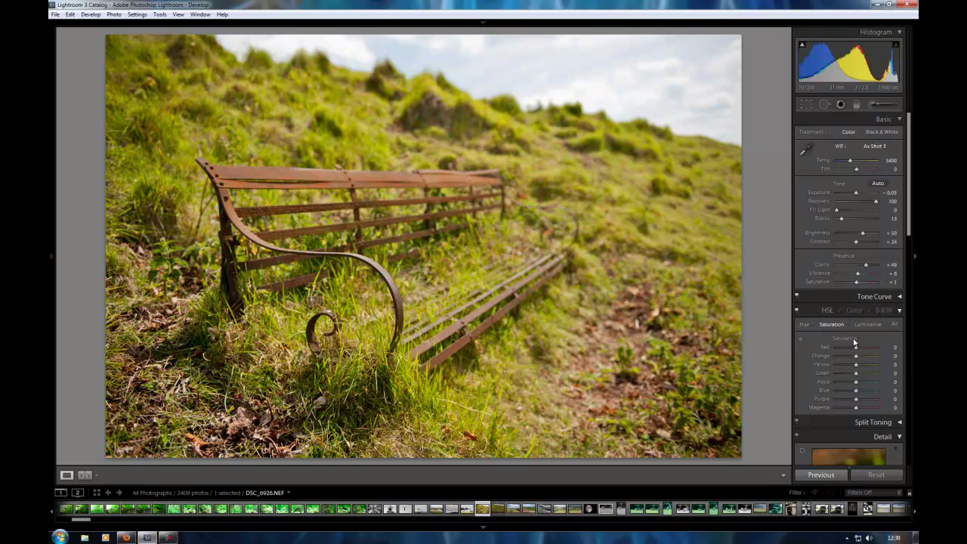
Browse the HSL Hue, Saturation, Luminance and All views, ending on Saturation.
{"action": "left_click", "coordinate": [806, 325]}
{"action": "left_click", "coordinate": [832, 325]}
{"action": "left_click", "coordinate": [868, 325]}
{"action": "left_click", "coordinate": [896, 325]}
{"action": "left_click", "coordinate": [831, 325]}
Try stronger blue saturation, then leave Blue at +2.
{"action": "left_click_drag", "start_coordinate": [864, 393], "coordinate": [871, 391]}
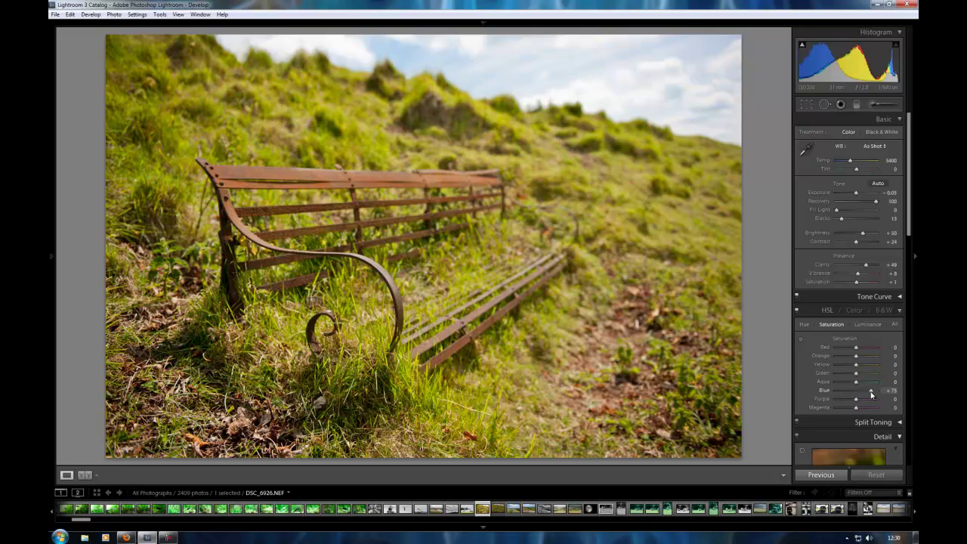
{"action": "left_click_drag", "start_coordinate": [873, 393], "coordinate": [857, 396]}
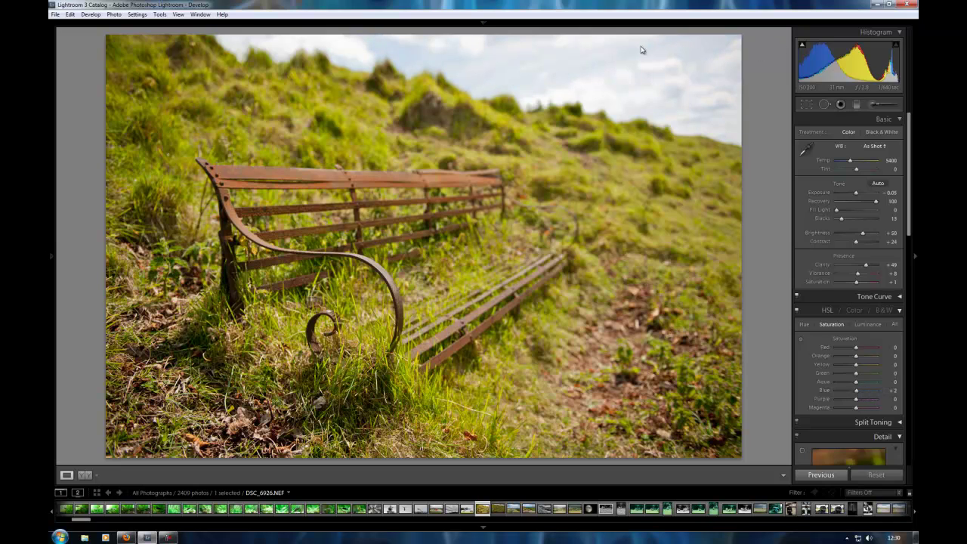
{"action": "scroll", "coordinate": [881, 339], "scroll_direction": "down", "scroll_amount": 3}
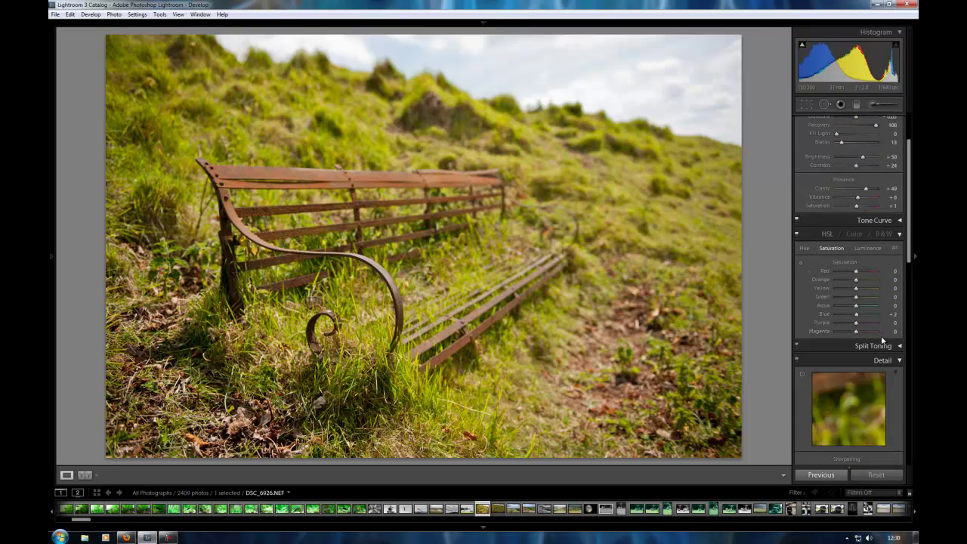
{"action": "scroll", "coordinate": [877, 341], "scroll_direction": "up", "scroll_amount": 3}
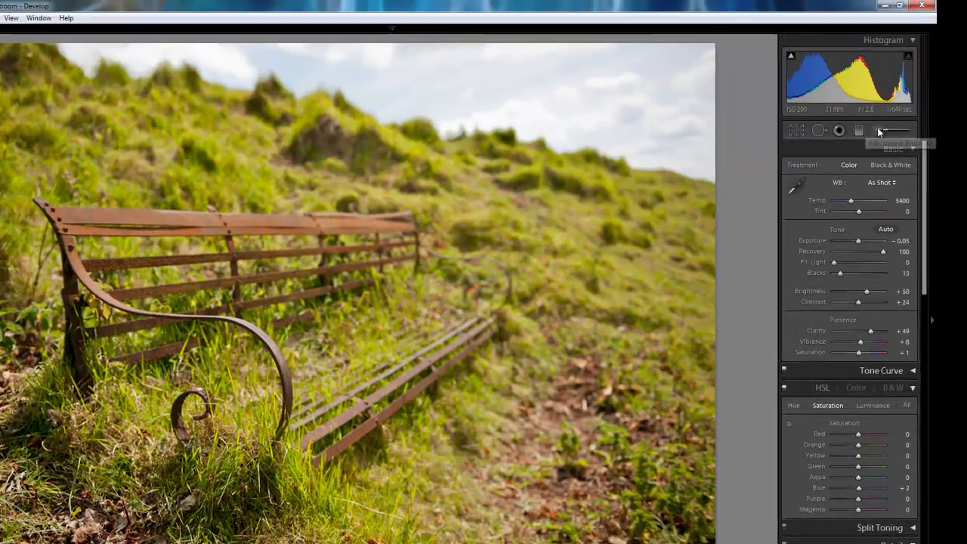
Pick the Adjustment Brush with the Exposure effect preset.
{"action": "left_click", "coordinate": [879, 131]}
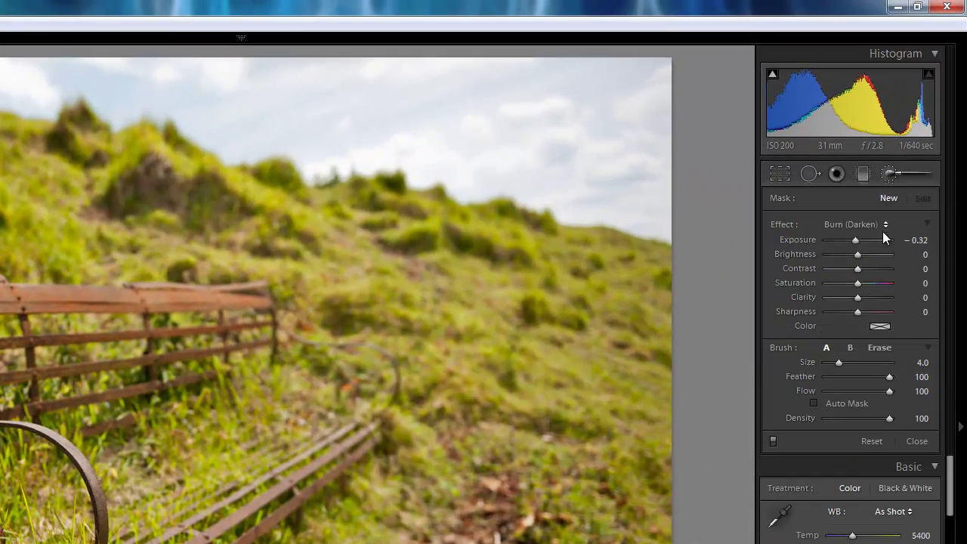
{"action": "left_click", "coordinate": [846, 227]}
{"action": "left_click", "coordinate": [809, 243]}
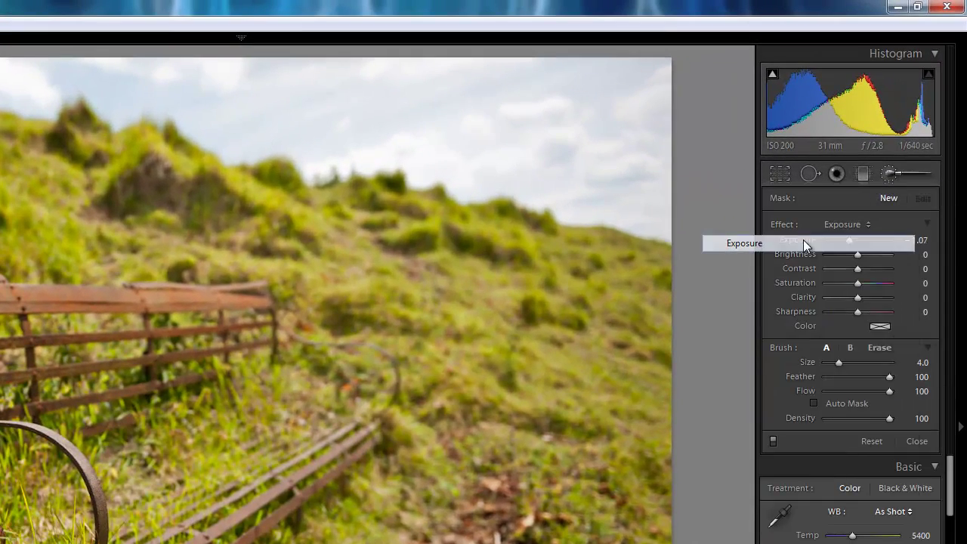
Paint a darkening adjustment across the sky at Exposure -0.29 and finish it.
{"action": "left_click", "coordinate": [624, 99]}
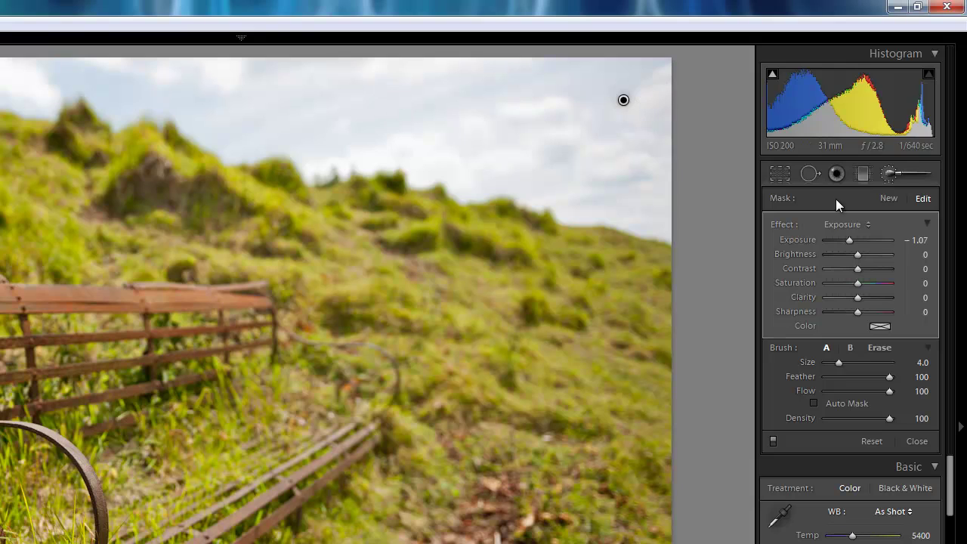
{"action": "mouse_move", "coordinate": [646, 117]}
{"action": "left_mouse_down"}
{"action": "mouse_move", "coordinate": [598, 129]}
{"action": "mouse_move", "coordinate": [468, 115]}
{"action": "left_mouse_up"}
{"action": "mouse_move", "coordinate": [612, 87]}
{"action": "left_mouse_down"}
{"action": "mouse_move", "coordinate": [498, 114]}
{"action": "mouse_move", "coordinate": [495, 106]}
{"action": "mouse_move", "coordinate": [644, 71]}
{"action": "mouse_move", "coordinate": [316, 79]}
{"action": "mouse_move", "coordinate": [455, 122]}
{"action": "mouse_move", "coordinate": [498, 147]}
{"action": "mouse_move", "coordinate": [624, 146]}
{"action": "left_mouse_up"}
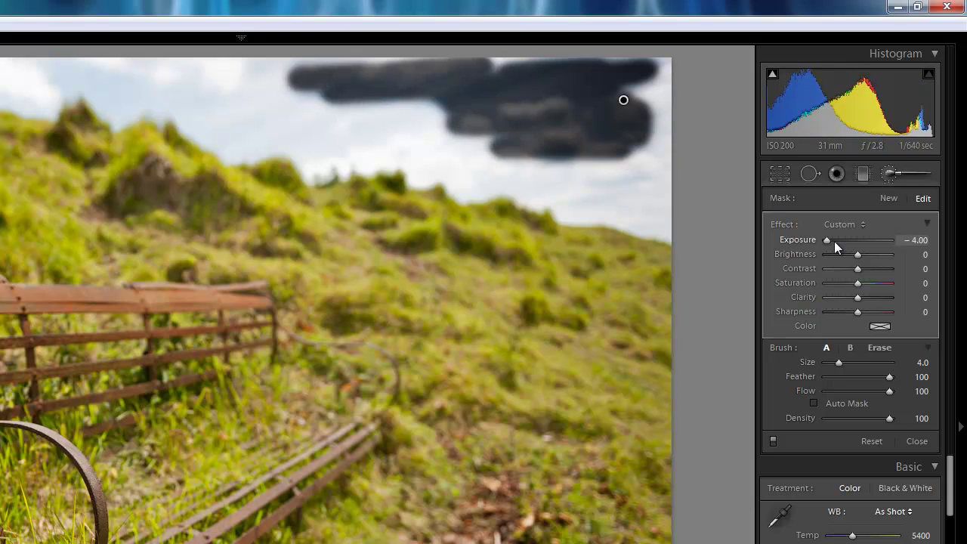
{"action": "mouse_move", "coordinate": [829, 239]}
{"action": "left_mouse_down"}
{"action": "mouse_move", "coordinate": [910, 239]}
{"action": "mouse_move", "coordinate": [847, 239]}
{"action": "mouse_move", "coordinate": [856, 237]}
{"action": "left_mouse_up"}
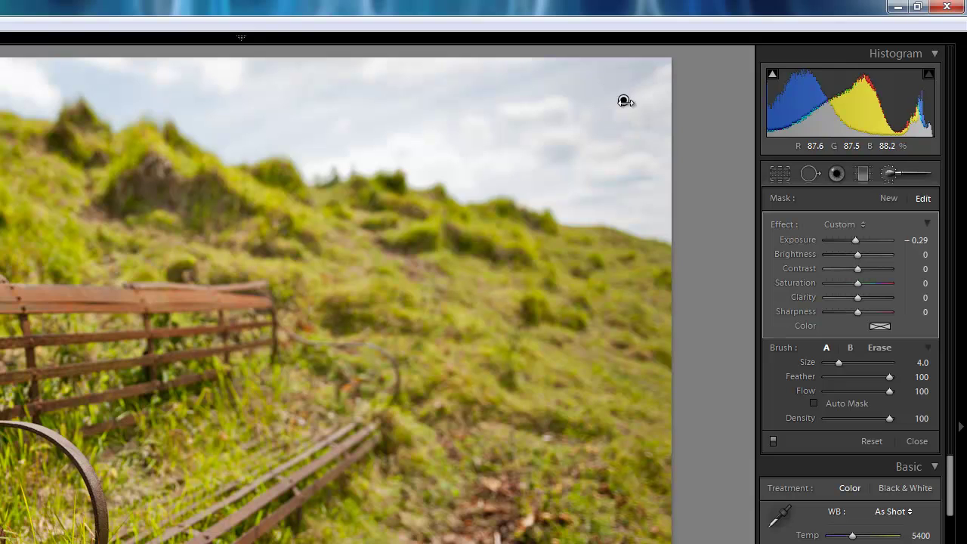
{"action": "key", "text": "Return"}
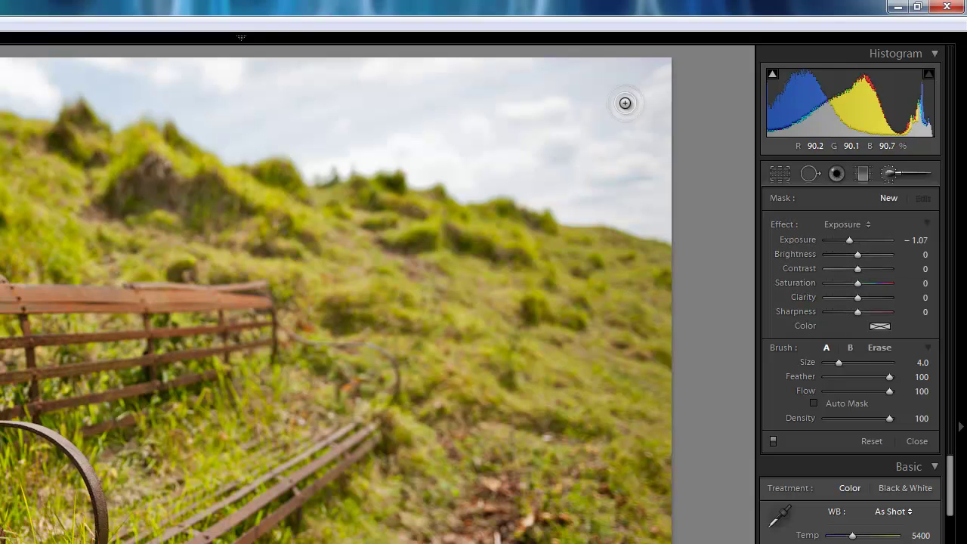
Draw, tilt and reposition a graduated filter over the sky at Exposure -1.46.
{"action": "left_click", "coordinate": [865, 174]}
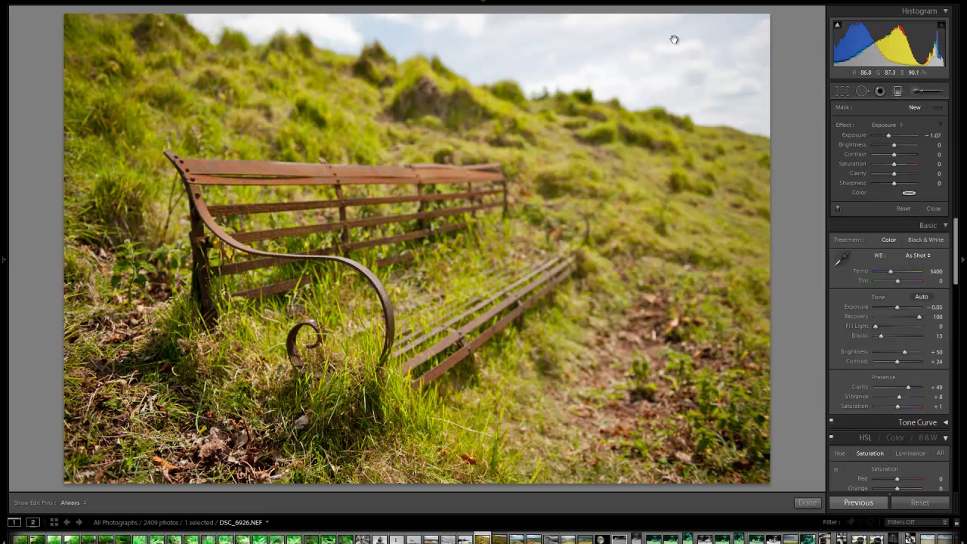
{"action": "left_click_drag", "start_coordinate": [673, 38], "coordinate": [583, 300]}
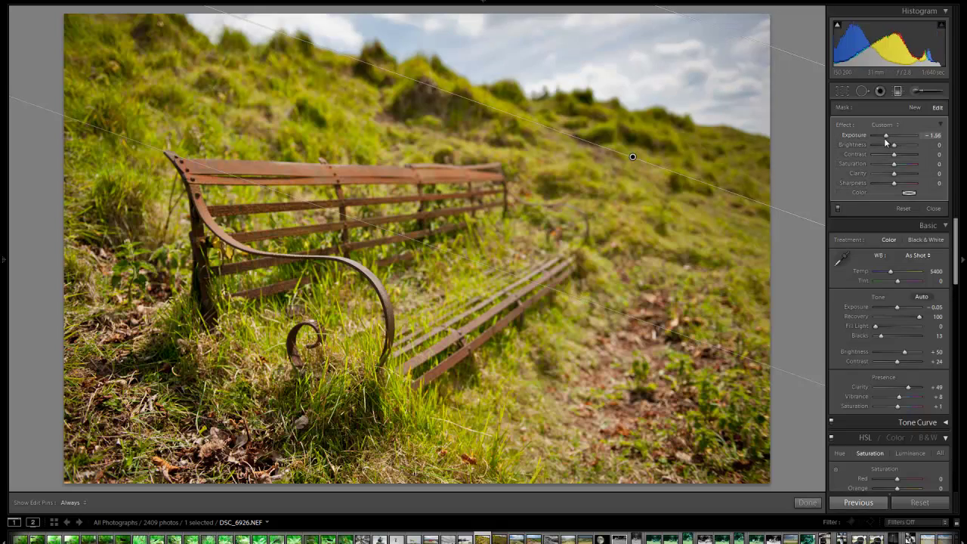
{"action": "left_click_drag", "start_coordinate": [884, 137], "coordinate": [878, 137]}
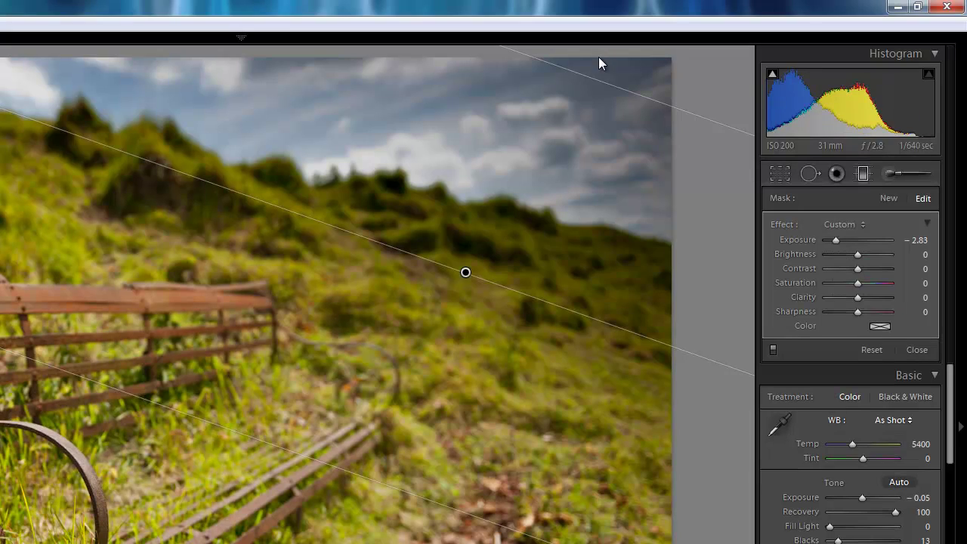
{"action": "left_click_drag", "start_coordinate": [549, 67], "coordinate": [503, 144]}
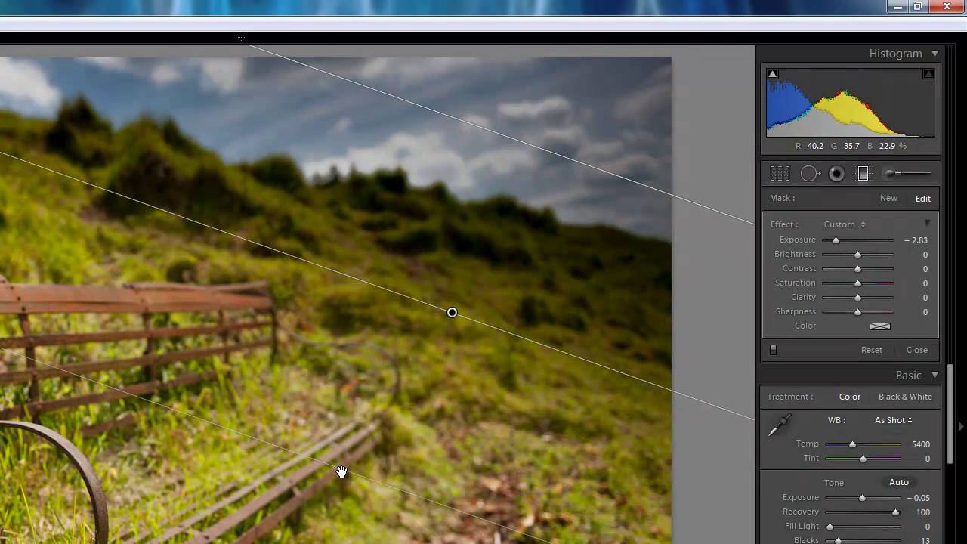
{"action": "left_click_drag", "start_coordinate": [354, 449], "coordinate": [408, 337]}
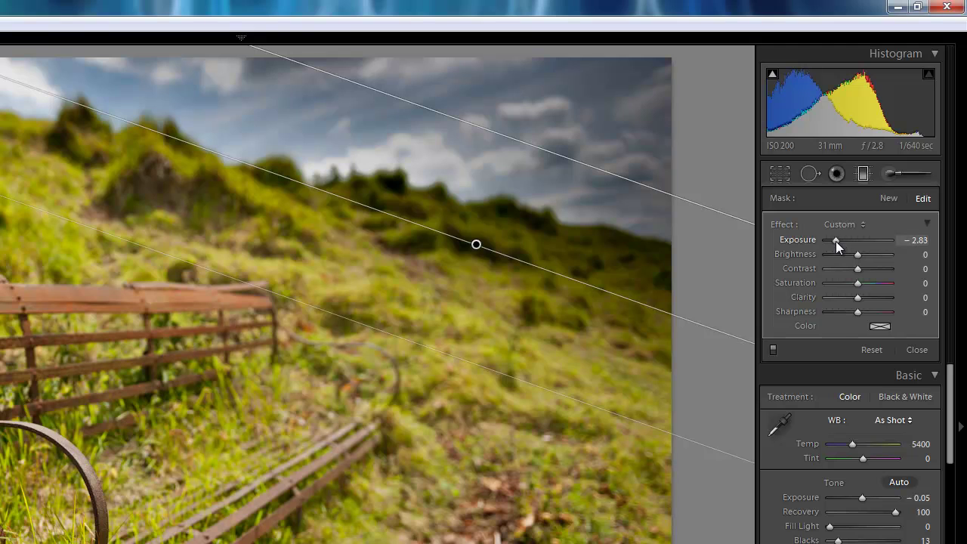
{"action": "left_click_drag", "start_coordinate": [836, 241], "coordinate": [842, 241]}
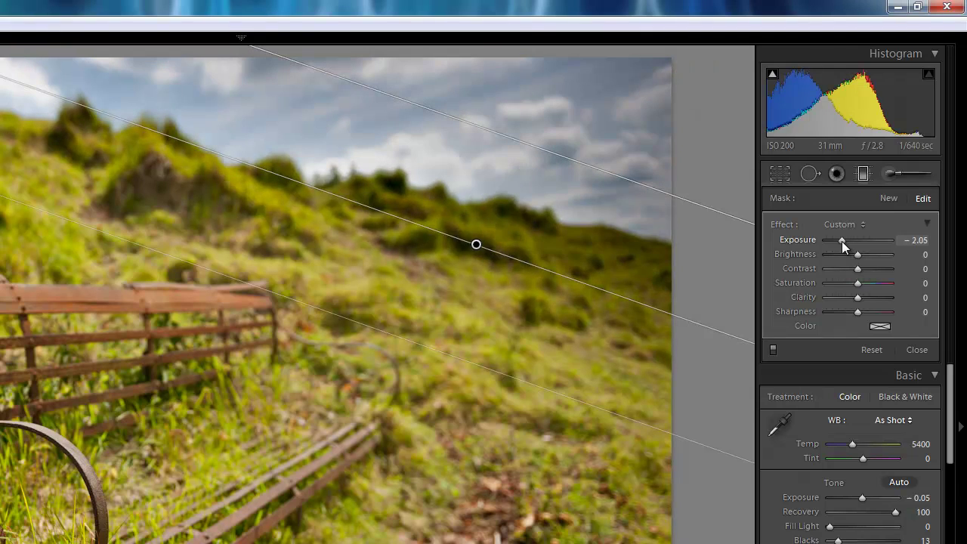
{"action": "left_click_drag", "start_coordinate": [842, 241], "coordinate": [846, 241]}
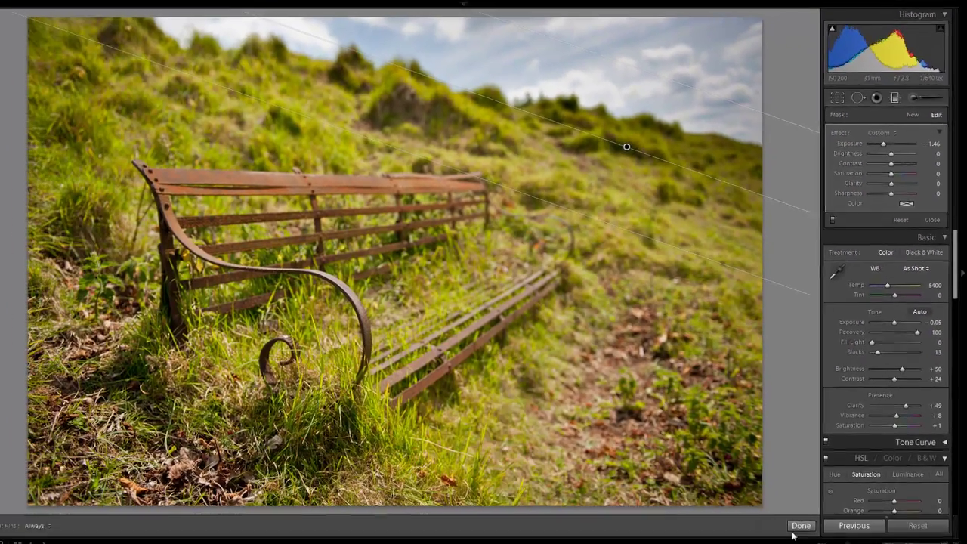
{"action": "left_click", "coordinate": [806, 503]}
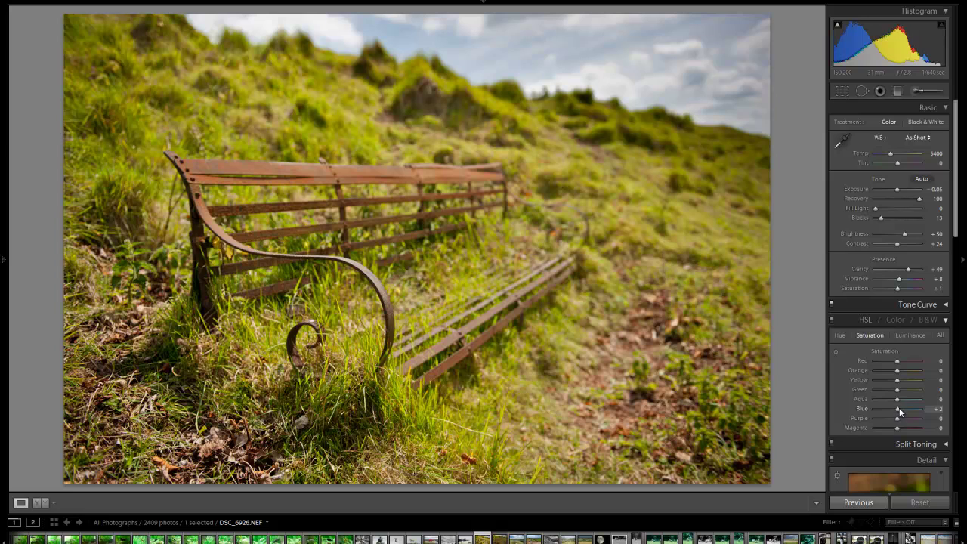
Raise Blue saturation further, then bring up the Detail panel and pick its preview target.
{"action": "left_click_drag", "start_coordinate": [900, 411], "coordinate": [914, 411]}
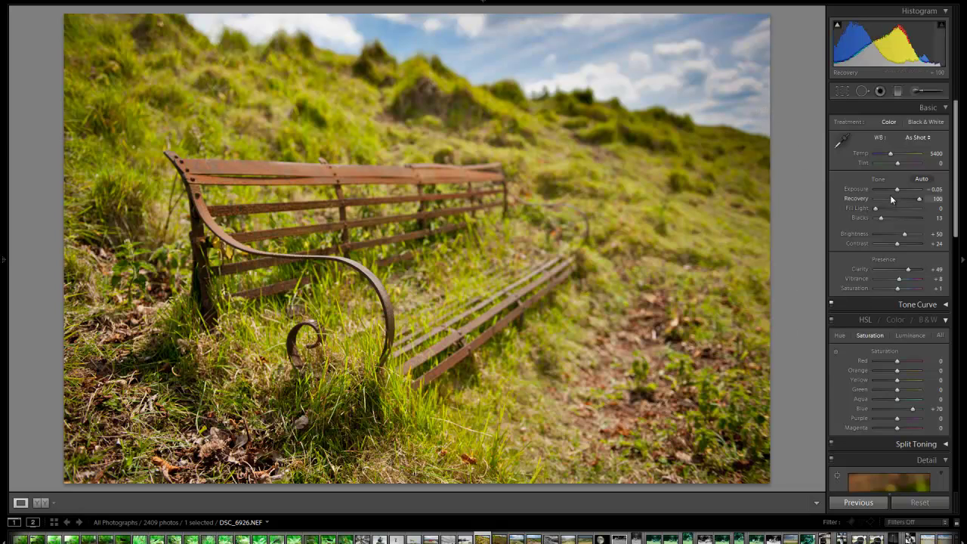
{"action": "scroll", "coordinate": [900, 384], "scroll_direction": "down", "scroll_amount": 5}
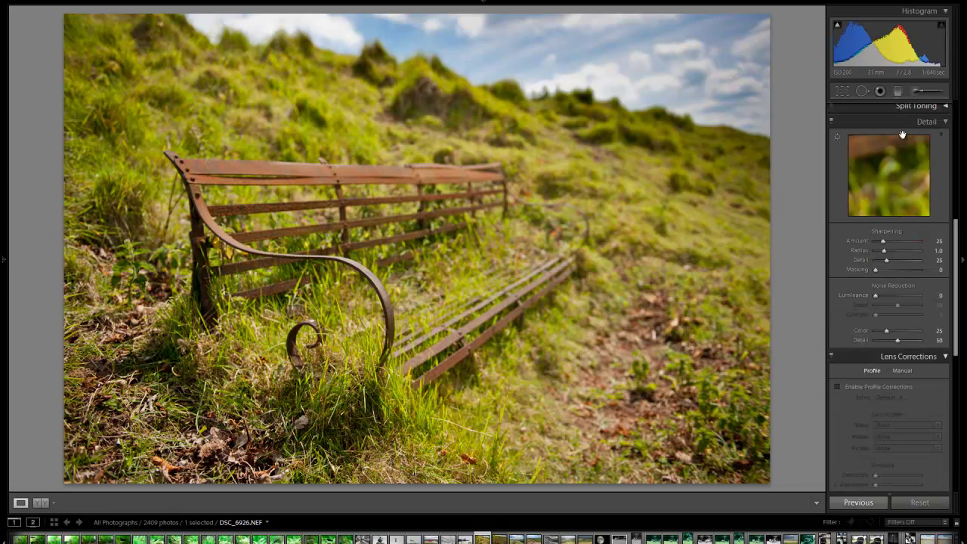
{"action": "left_click", "coordinate": [838, 138]}
Center the Detail preview on the bench's iron arm and raise sharpening Amount to 62.
{"action": "left_click", "coordinate": [359, 268]}
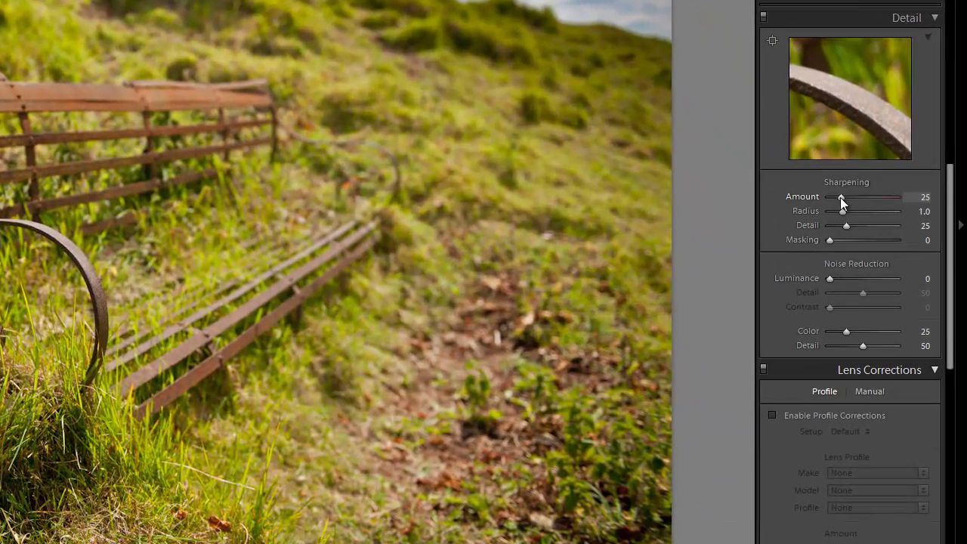
{"action": "left_click_drag", "start_coordinate": [841, 198], "coordinate": [857, 195]}
{"action": "left_click_drag", "start_coordinate": [870, 123], "coordinate": [847, 106]}
{"action": "left_click_drag", "start_coordinate": [815, 47], "coordinate": [854, 208]}
Try high and low sharpening Masking values, ending slightly raised.
{"action": "left_click_drag", "start_coordinate": [838, 267], "coordinate": [867, 264]}
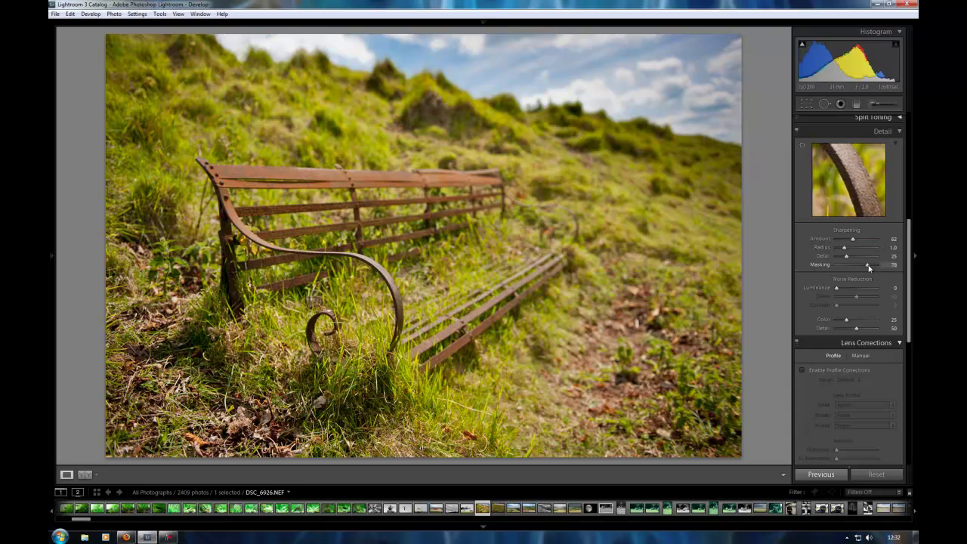
{"action": "left_click_drag", "start_coordinate": [867, 264], "coordinate": [840, 266]}
{"action": "left_click_drag", "start_coordinate": [836, 265], "coordinate": [845, 267]}
Preview the edge mask while setting sharpening Masking to 66, excluding the grass.
{"action": "key", "text": "alt"}
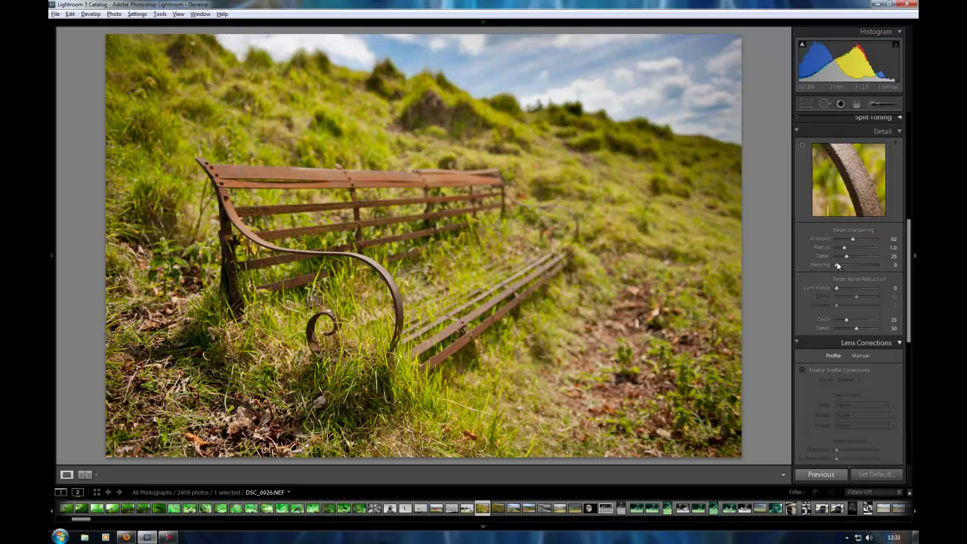
{"action": "left_click_drag", "start_coordinate": [838, 266], "coordinate": [838, 266]}
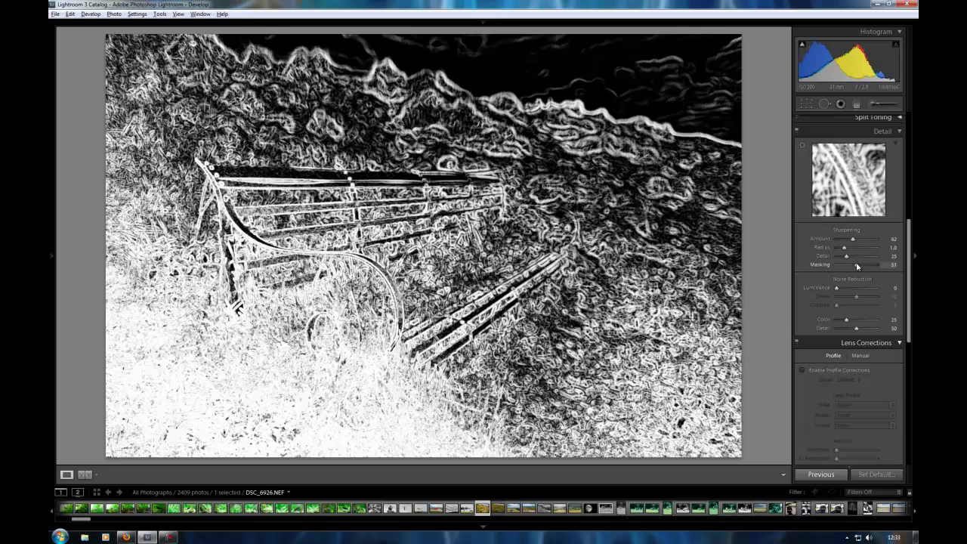
{"action": "mouse_move", "coordinate": [857, 265]}
{"action": "left_mouse_down"}
{"action": "mouse_move", "coordinate": [877, 265]}
{"action": "mouse_move", "coordinate": [860, 268]}
{"action": "left_mouse_up"}
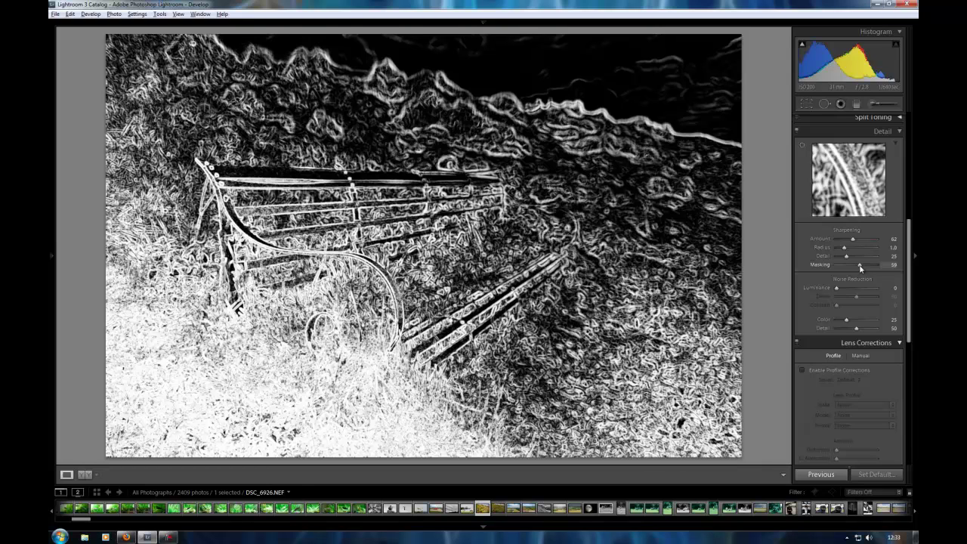
{"action": "left_click_drag", "start_coordinate": [860, 269], "coordinate": [863, 268]}
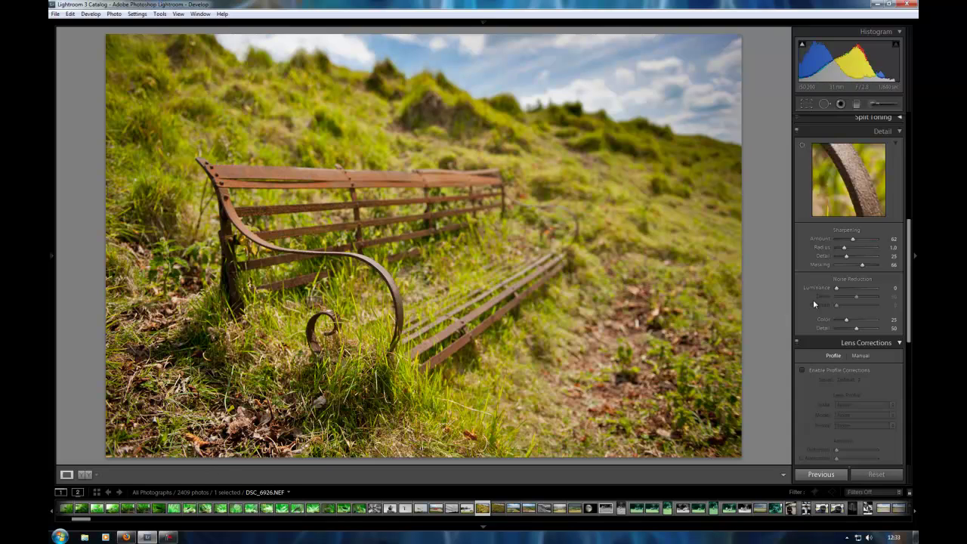
Set Noise Reduction Luminance to 15, leaving Detail at 50.
{"action": "left_click_drag", "start_coordinate": [836, 289], "coordinate": [845, 291]}
{"action": "left_click_drag", "start_coordinate": [845, 291], "coordinate": [843, 291]}
{"action": "scroll", "coordinate": [851, 296], "scroll_direction": "down", "scroll_amount": 2}
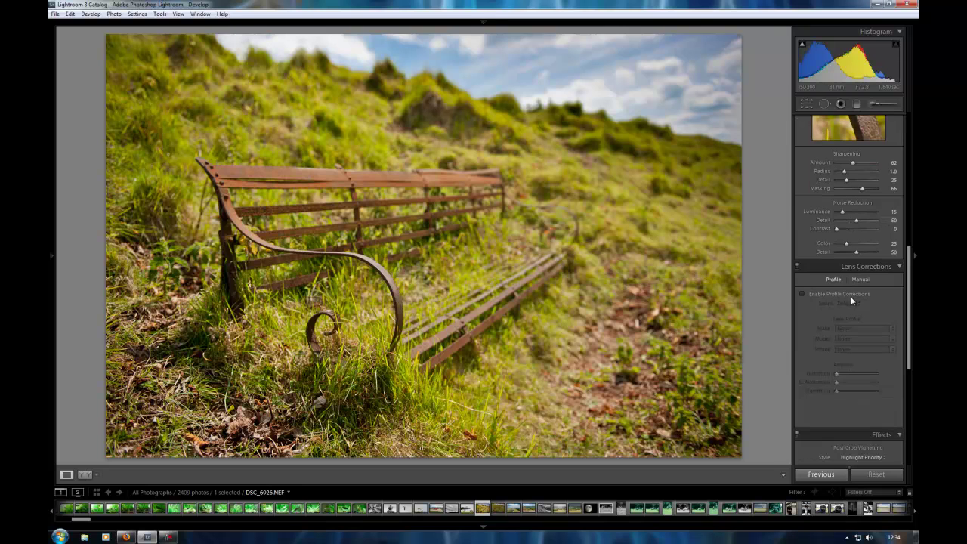
{"action": "scroll", "coordinate": [846, 280], "scroll_direction": "down", "scroll_amount": 2}
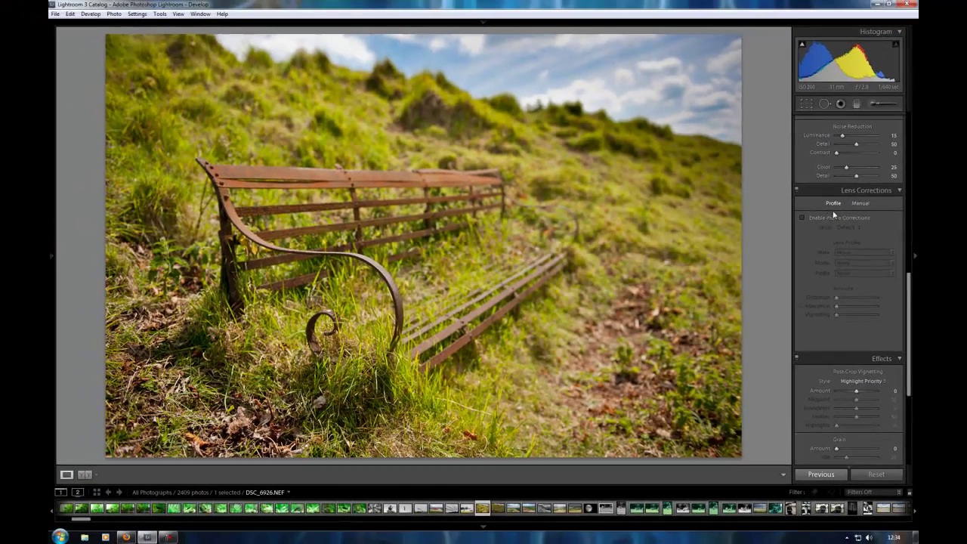
Enable the Nikon 24-70mm f/2.8G lens profile, drop its vignetting correction, and set Distortion to 103.
{"action": "left_click", "coordinate": [803, 219]}
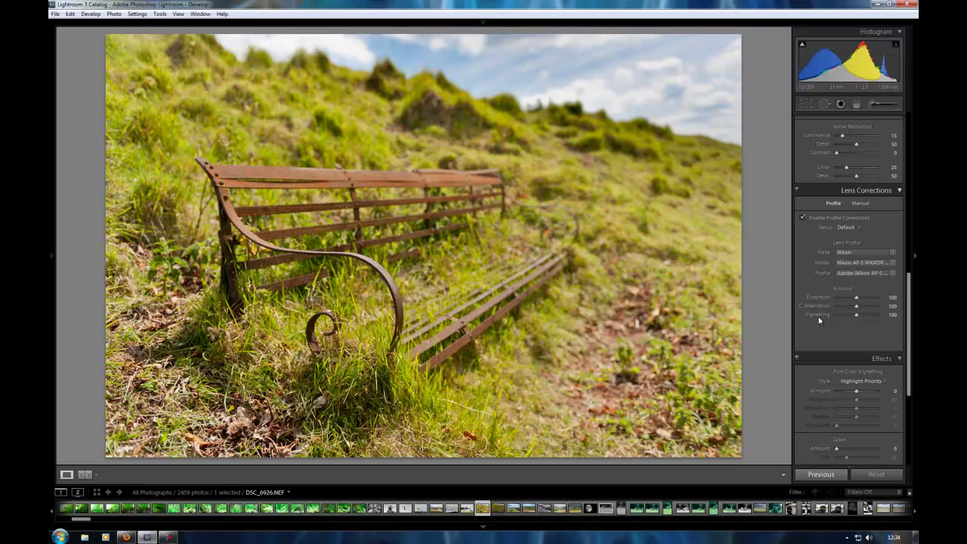
{"action": "left_click", "coordinate": [866, 263]}
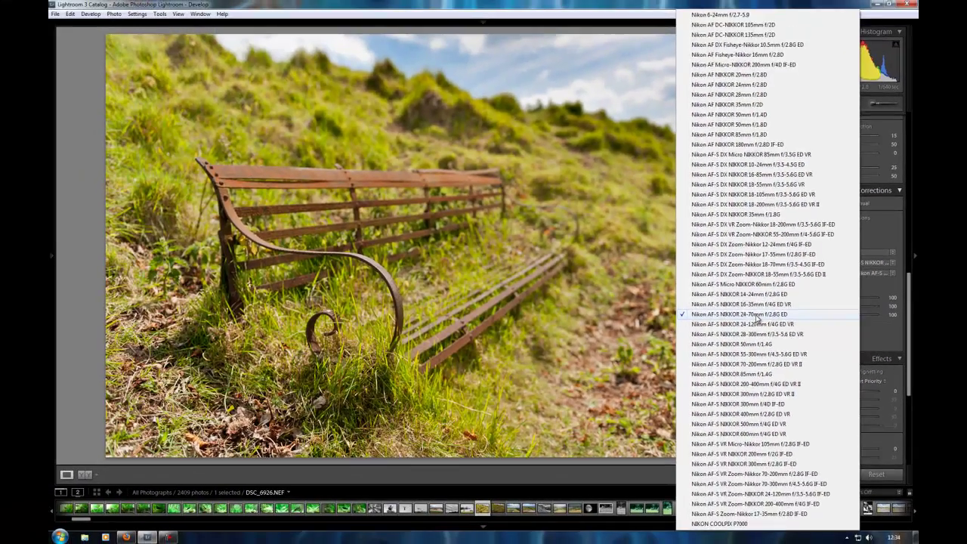
{"action": "left_click", "coordinate": [757, 318]}
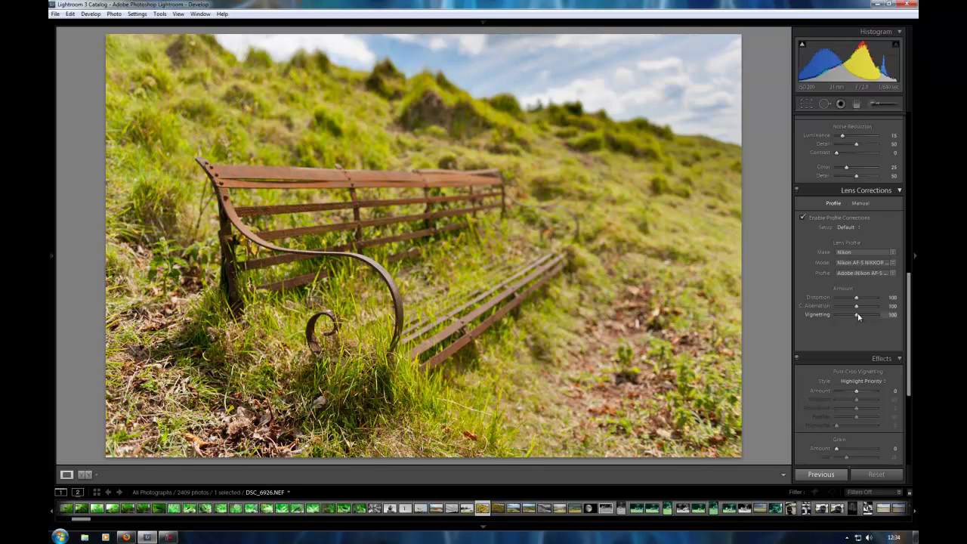
{"action": "mouse_move", "coordinate": [859, 317]}
{"action": "left_mouse_down"}
{"action": "mouse_move", "coordinate": [835, 317]}
{"action": "mouse_move", "coordinate": [873, 314]}
{"action": "mouse_move", "coordinate": [852, 318]}
{"action": "mouse_move", "coordinate": [854, 298]}
{"action": "mouse_move", "coordinate": [817, 303]}
{"action": "mouse_move", "coordinate": [889, 302]}
{"action": "mouse_move", "coordinate": [858, 299]}
{"action": "left_mouse_up"}
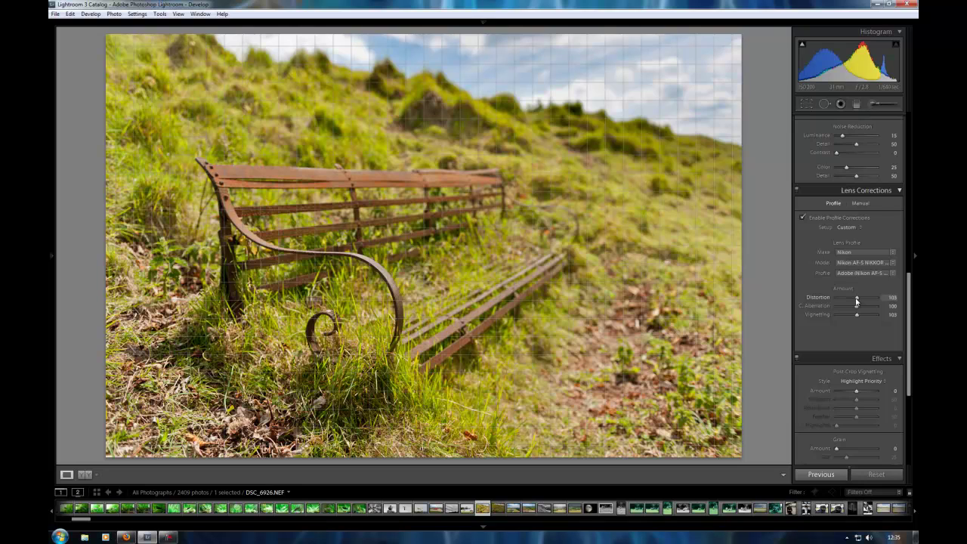
{"action": "left_click_drag", "start_coordinate": [857, 301], "coordinate": [857, 299]}
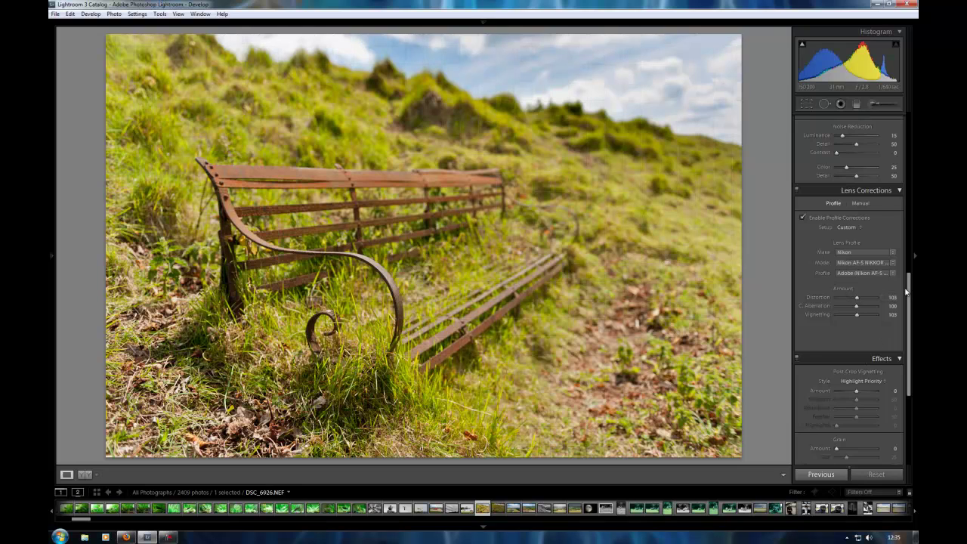
{"action": "scroll", "coordinate": [869, 317], "scroll_direction": "down", "scroll_amount": 5}
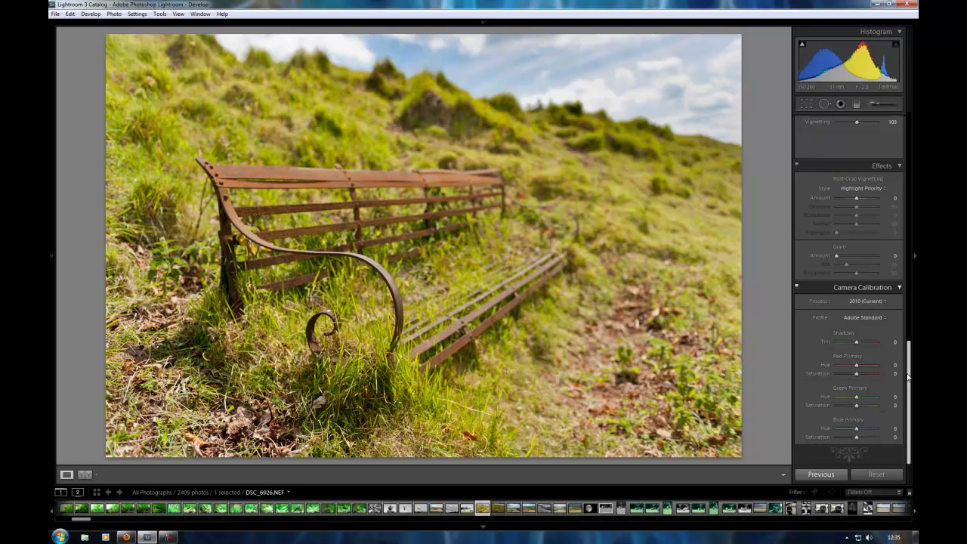
{"action": "left_click_drag", "start_coordinate": [908, 375], "coordinate": [906, 108]}
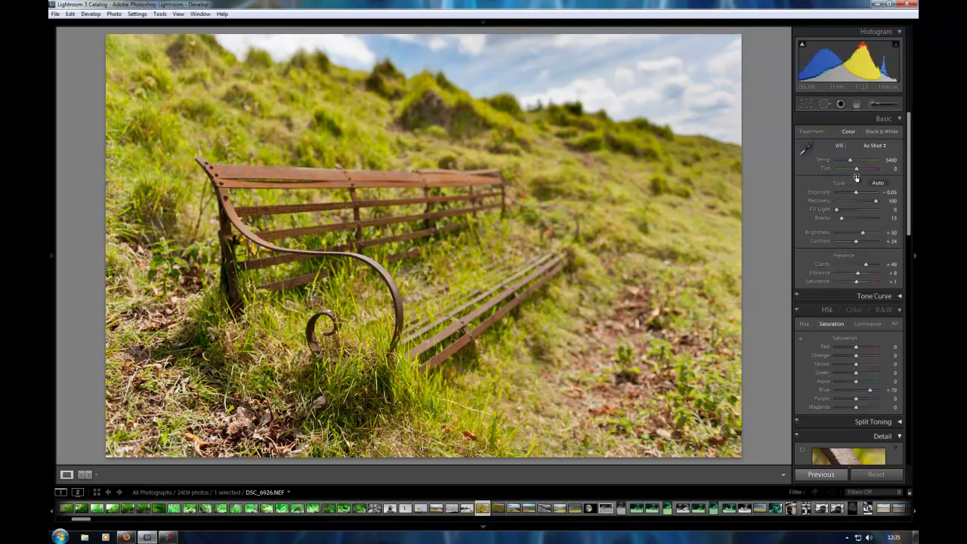
{"action": "left_click", "coordinate": [877, 475]}
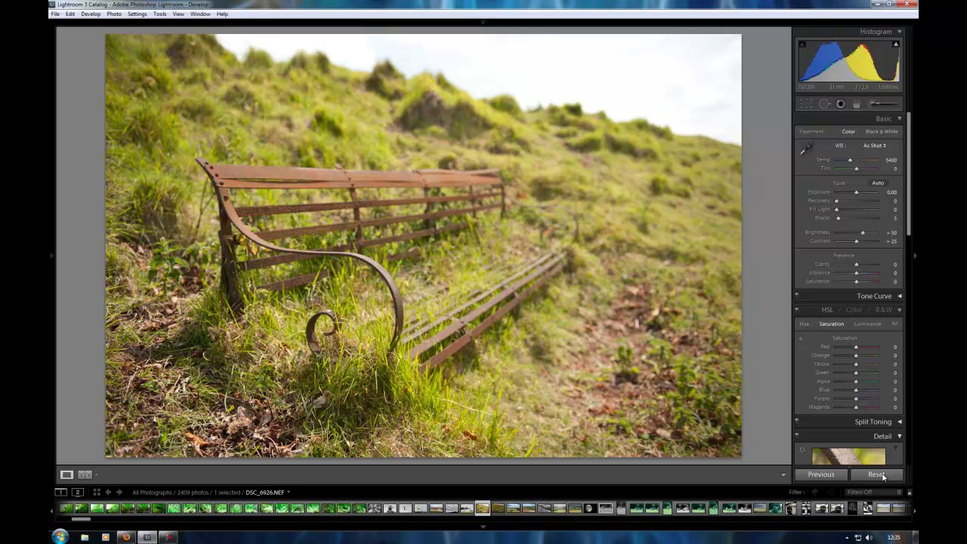
{"action": "mouse_move", "coordinate": [53, 258]}
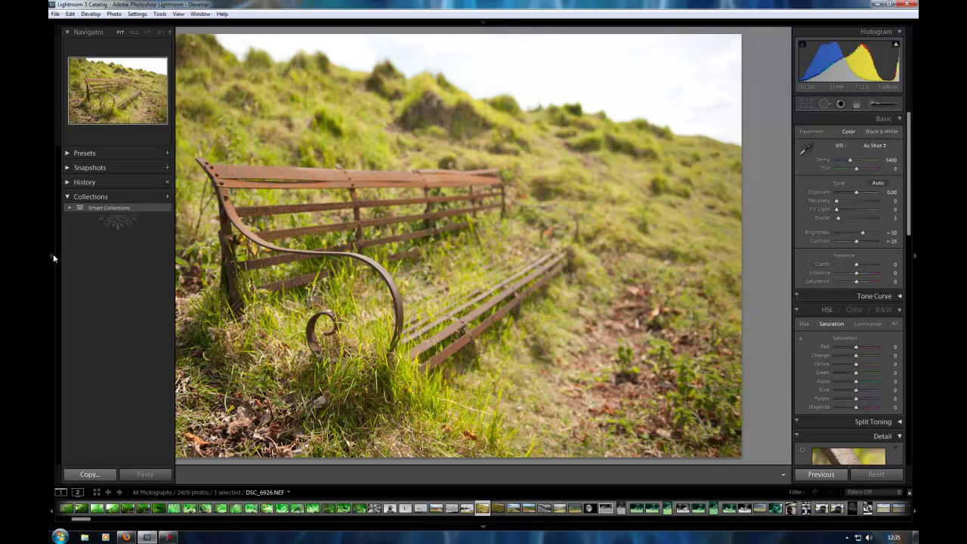
{"action": "left_click", "coordinate": [85, 183]}
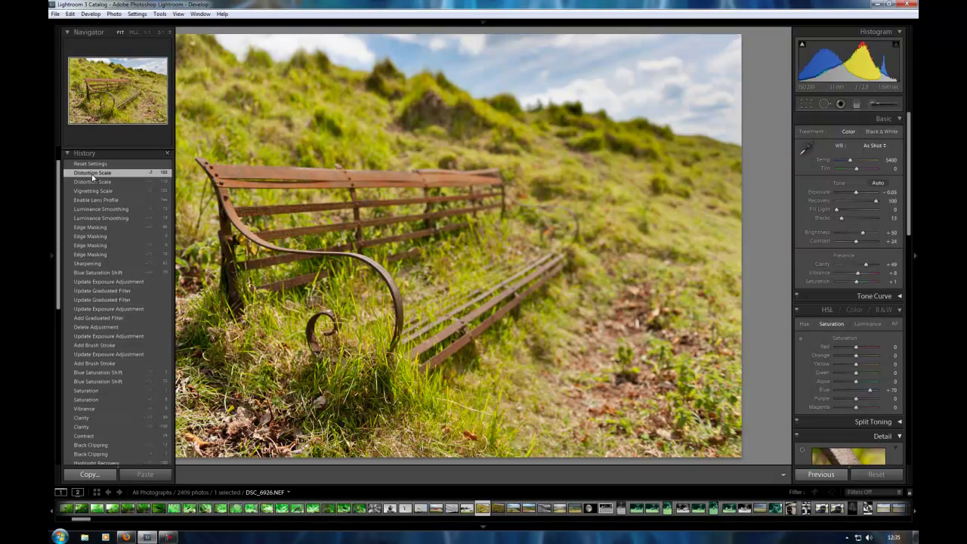
{"action": "left_click", "coordinate": [93, 164]}
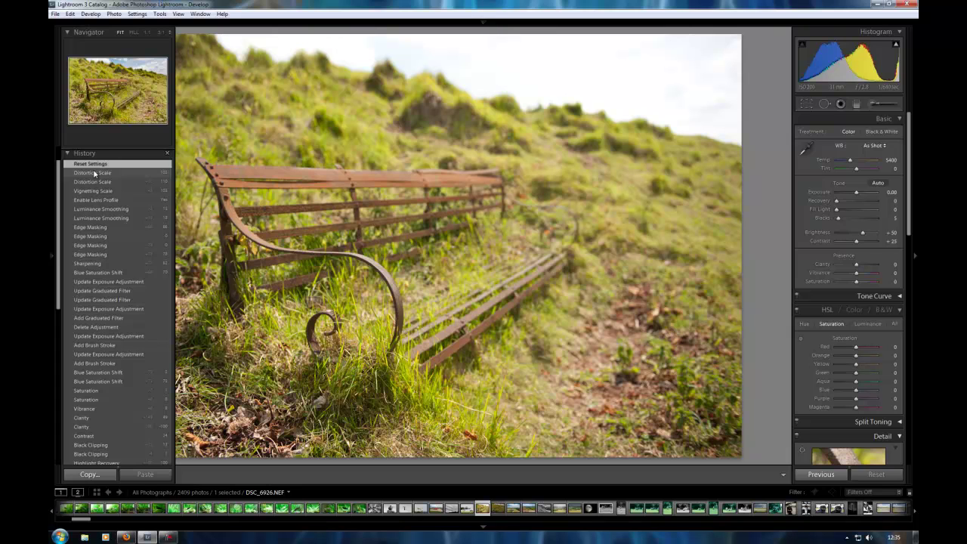
{"action": "left_click", "coordinate": [93, 173]}
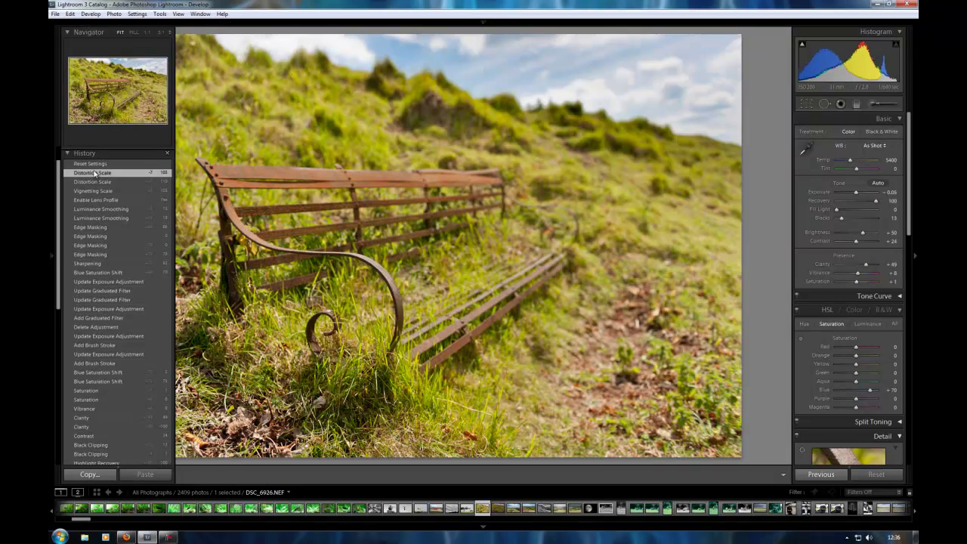
{"action": "left_click", "coordinate": [93, 164]}
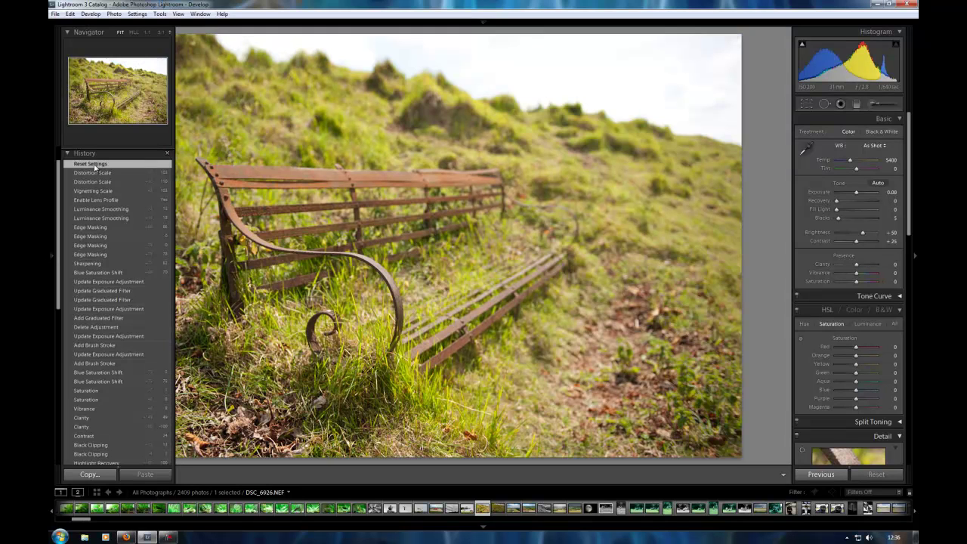
{"action": "left_click", "coordinate": [98, 173]}
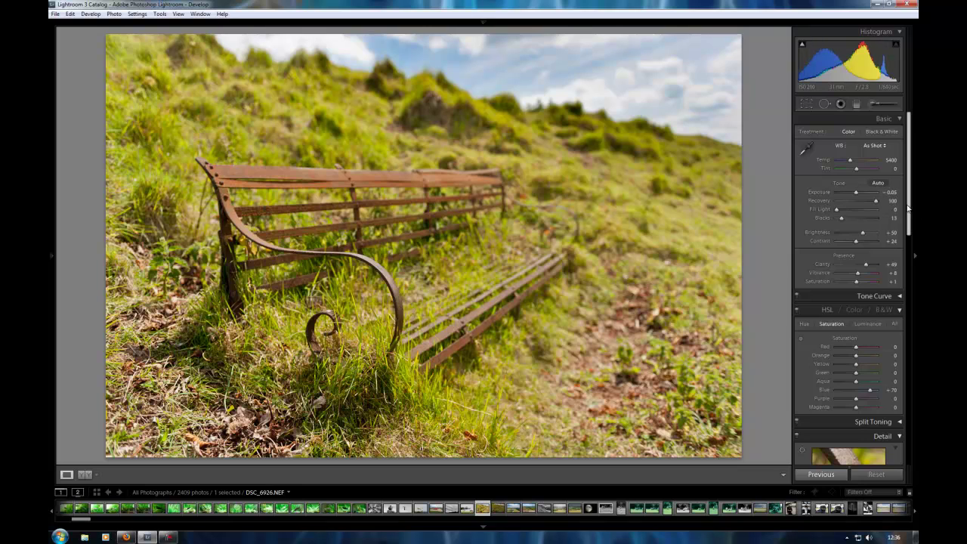
{"action": "mouse_move", "coordinate": [909, 210]}
{"action": "left_mouse_down"}
{"action": "mouse_move", "coordinate": [907, 382]}
{"action": "mouse_move", "coordinate": [904, 198]}
{"action": "left_mouse_up"}
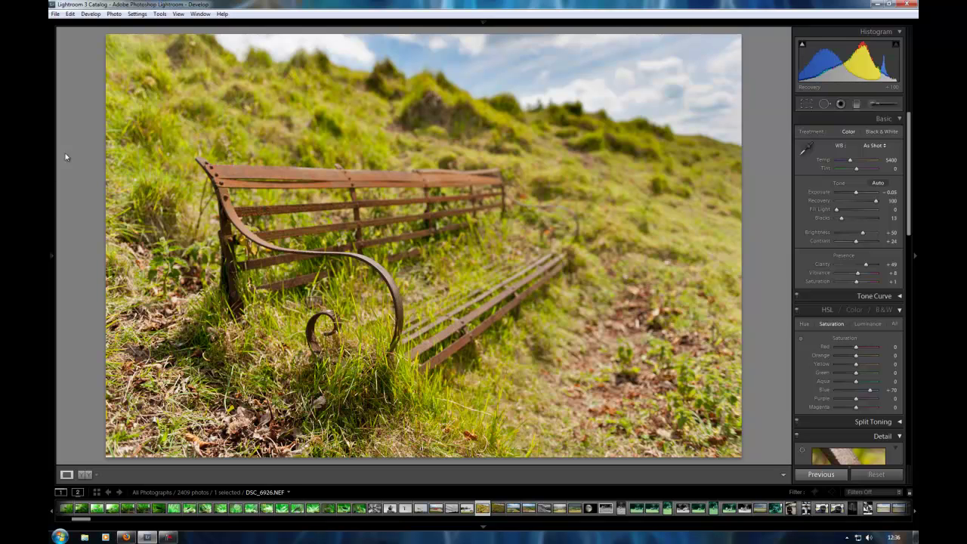
Reset, convert to Black & White with deeper Blacks, Contrast +69, Fill Light 57 and Clarity about +1.
{"action": "mouse_move", "coordinate": [51, 242]}
{"action": "left_click", "coordinate": [877, 474]}
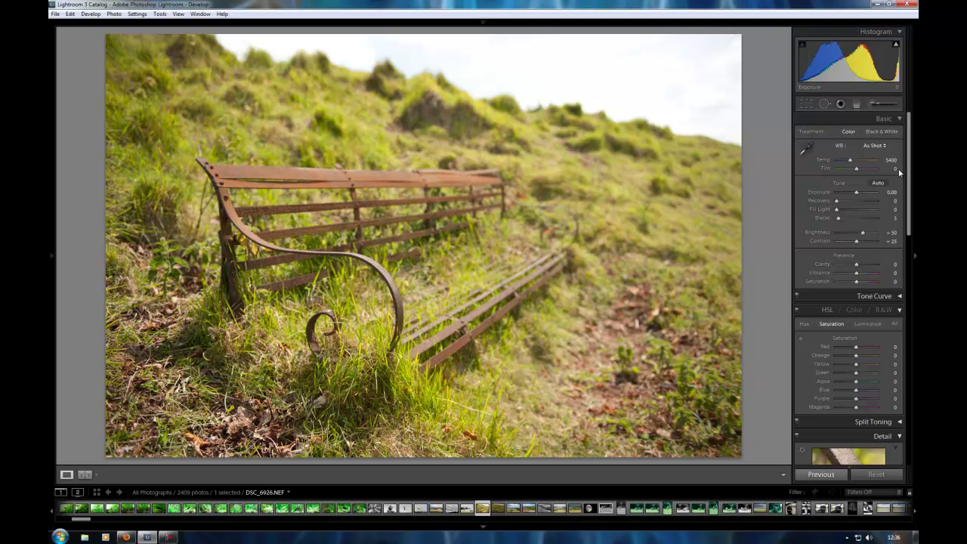
{"action": "left_click", "coordinate": [883, 131]}
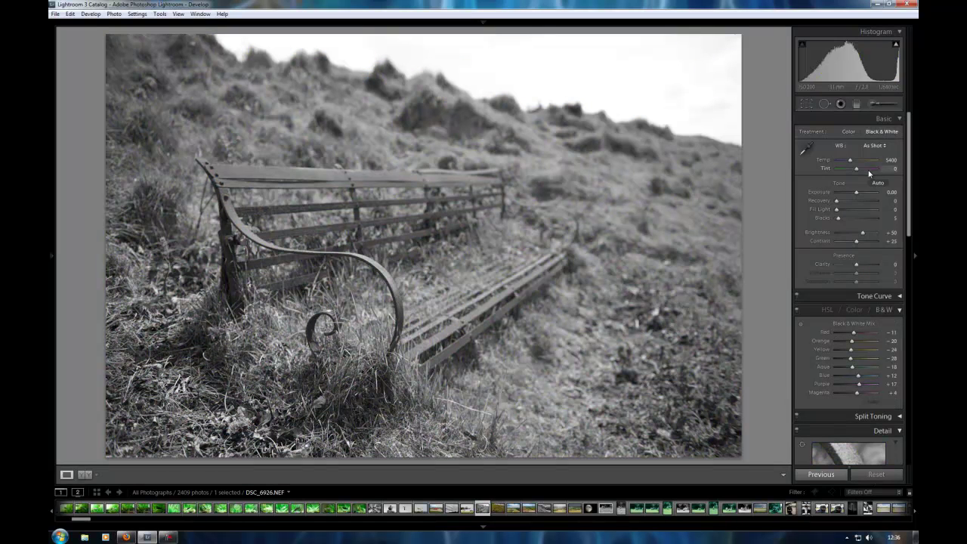
{"action": "left_click_drag", "start_coordinate": [839, 218], "coordinate": [878, 200]}
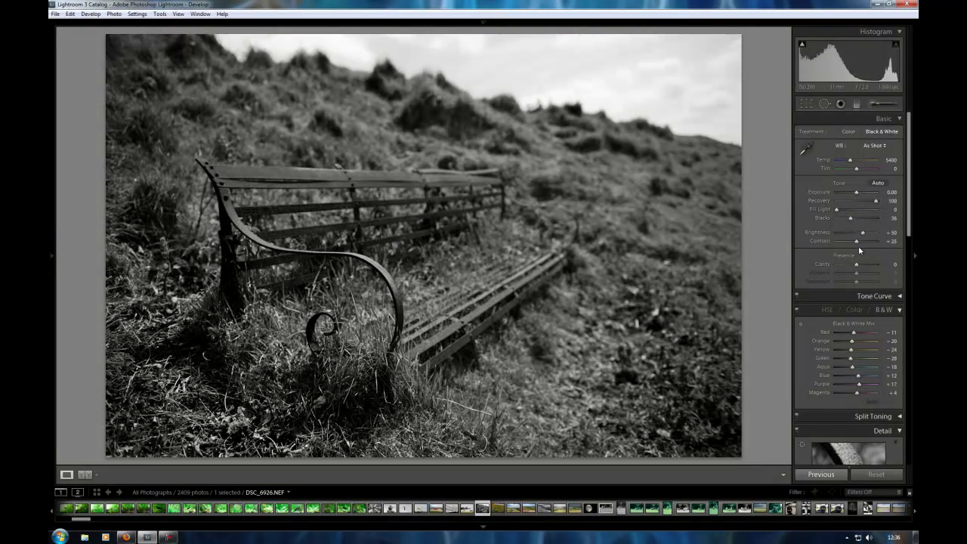
{"action": "left_click_drag", "start_coordinate": [861, 243], "coordinate": [837, 269]}
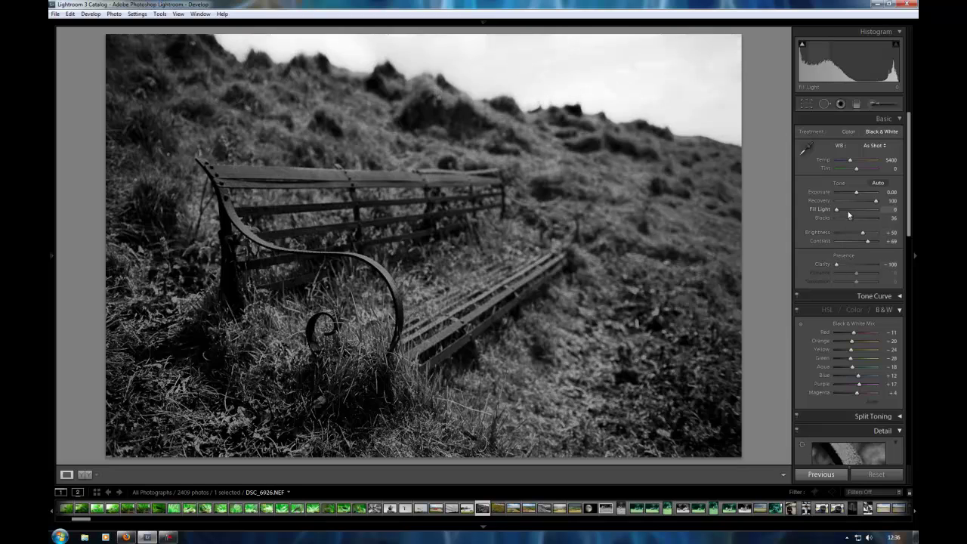
{"action": "left_click_drag", "start_coordinate": [853, 210], "coordinate": [858, 208]}
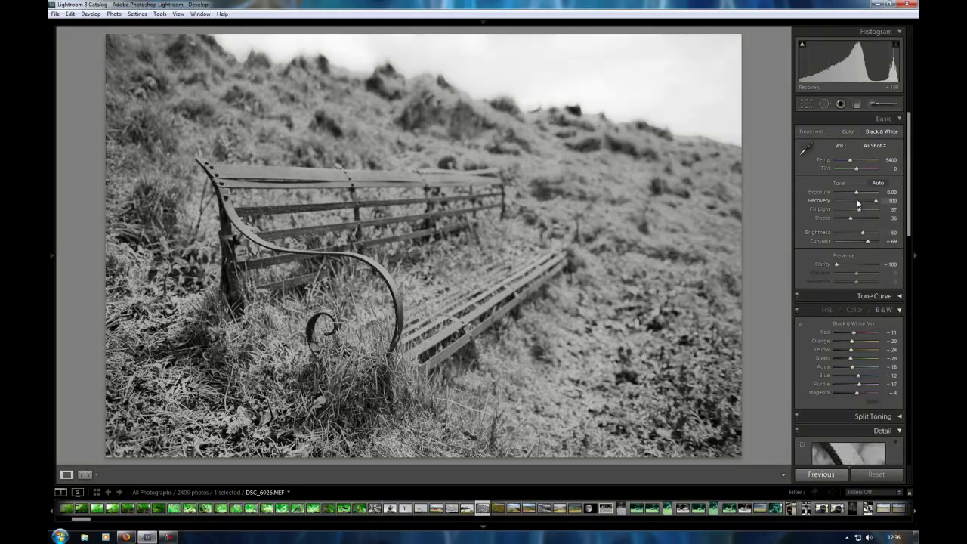
{"action": "scroll", "coordinate": [854, 226], "scroll_direction": "down", "scroll_amount": 5}
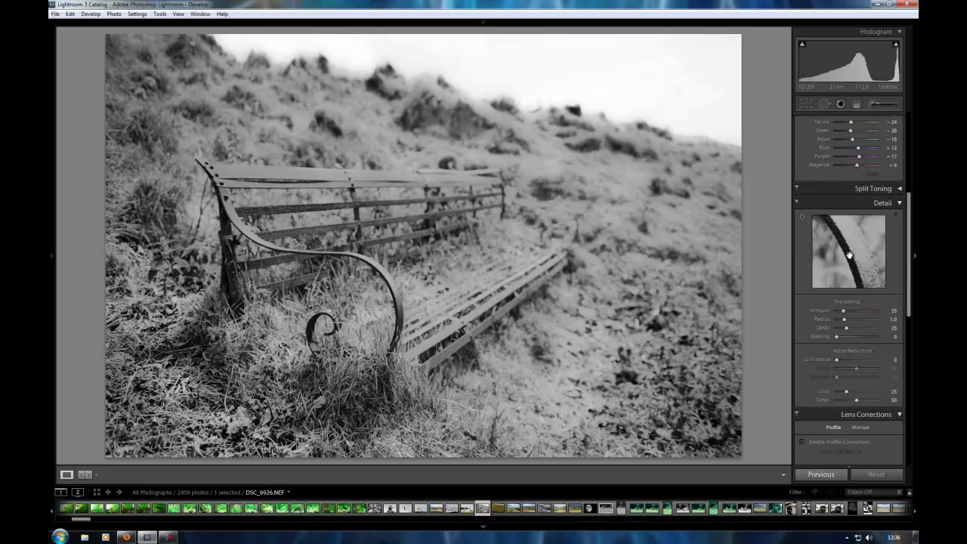
{"action": "scroll", "coordinate": [850, 306], "scroll_direction": "up", "scroll_amount": 5}
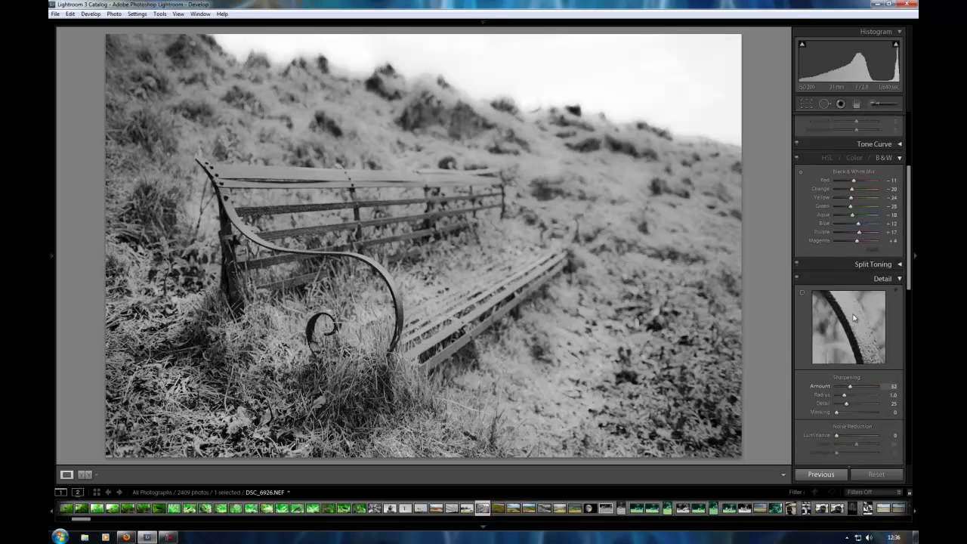
{"action": "left_click_drag", "start_coordinate": [856, 266], "coordinate": [857, 266]}
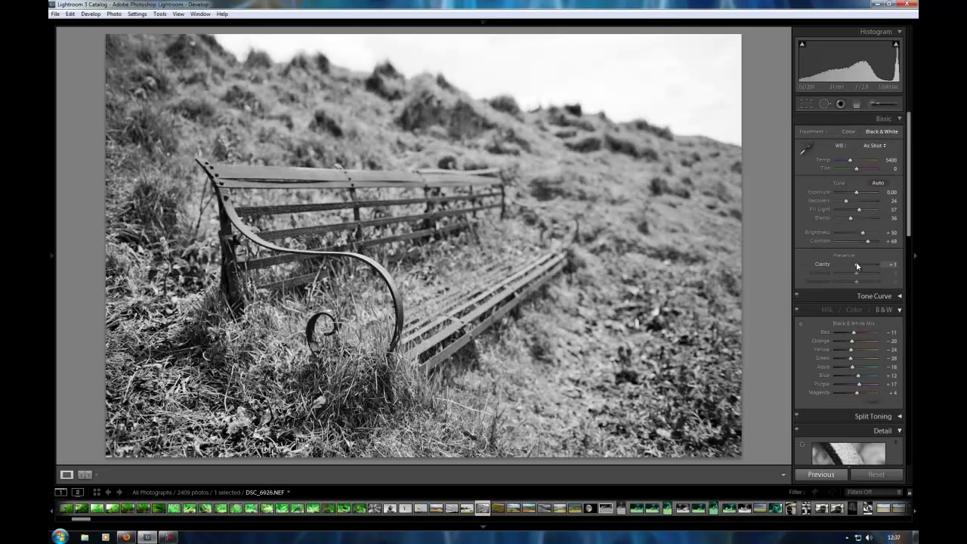
Darken the sky with a graduated filter angled along the hillside at Exposure -1.27.
{"action": "left_click", "coordinate": [856, 104]}
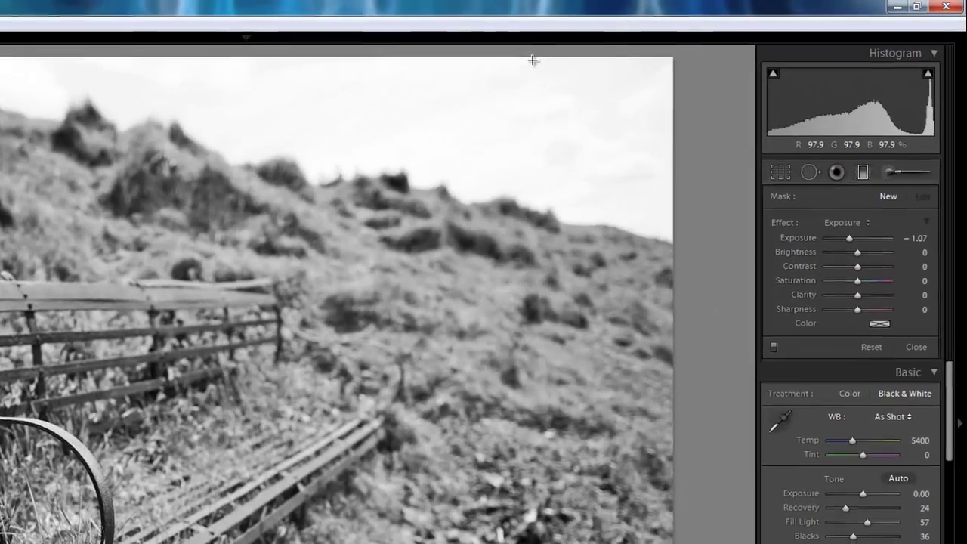
{"action": "left_click_drag", "start_coordinate": [660, 36], "coordinate": [613, 131]}
{"action": "left_click_drag", "start_coordinate": [456, 218], "coordinate": [464, 289]}
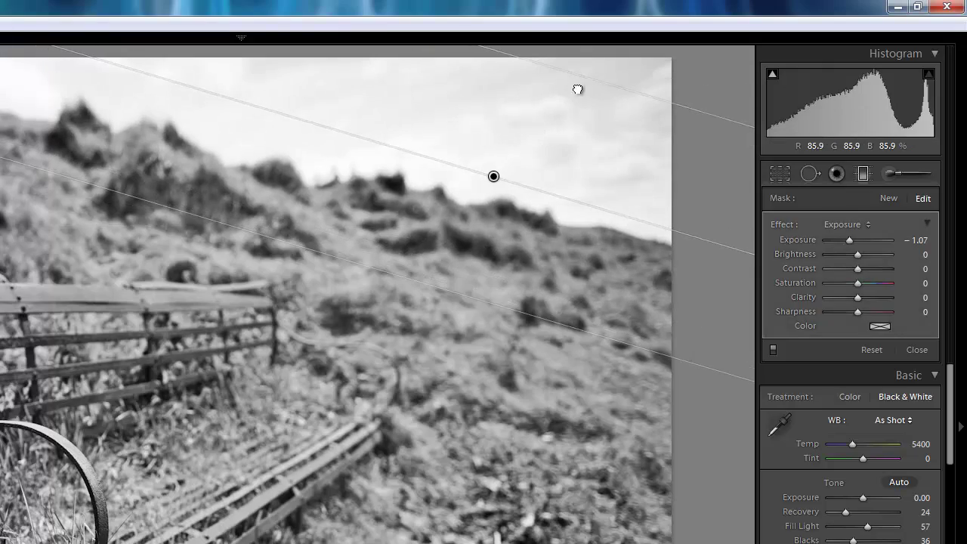
{"action": "left_click_drag", "start_coordinate": [577, 89], "coordinate": [501, 206]}
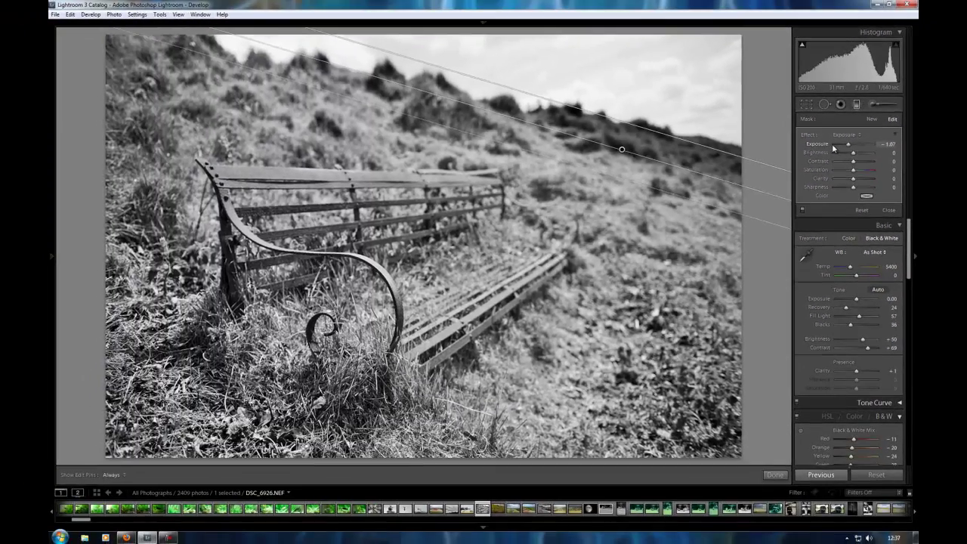
{"action": "left_click_drag", "start_coordinate": [849, 239], "coordinate": [820, 240]}
{"action": "left_click_drag", "start_coordinate": [832, 144], "coordinate": [848, 144]}
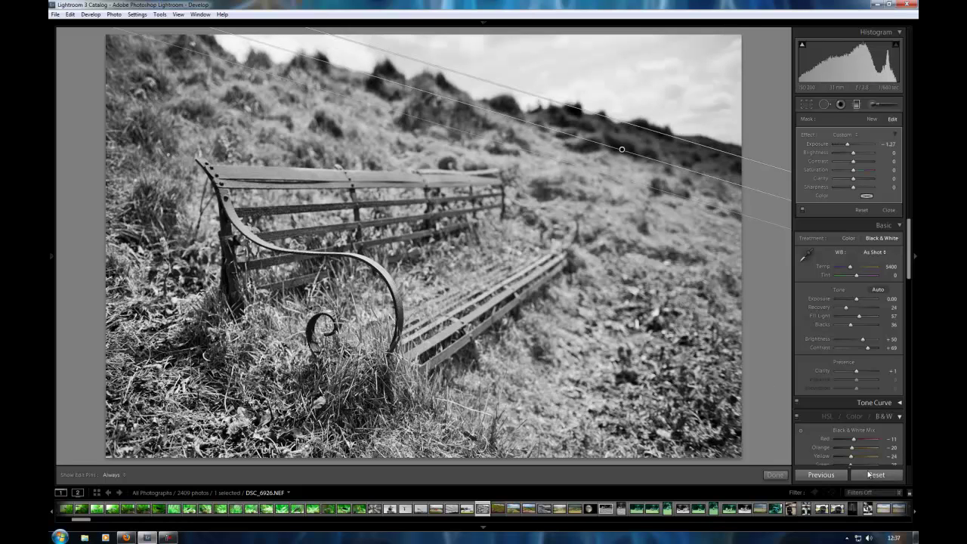
Reset the photo to default colour settings: Exposure 0.00, Blacks 5, Brightness +50, Contrast +25.
{"action": "left_click", "coordinate": [836, 469]}
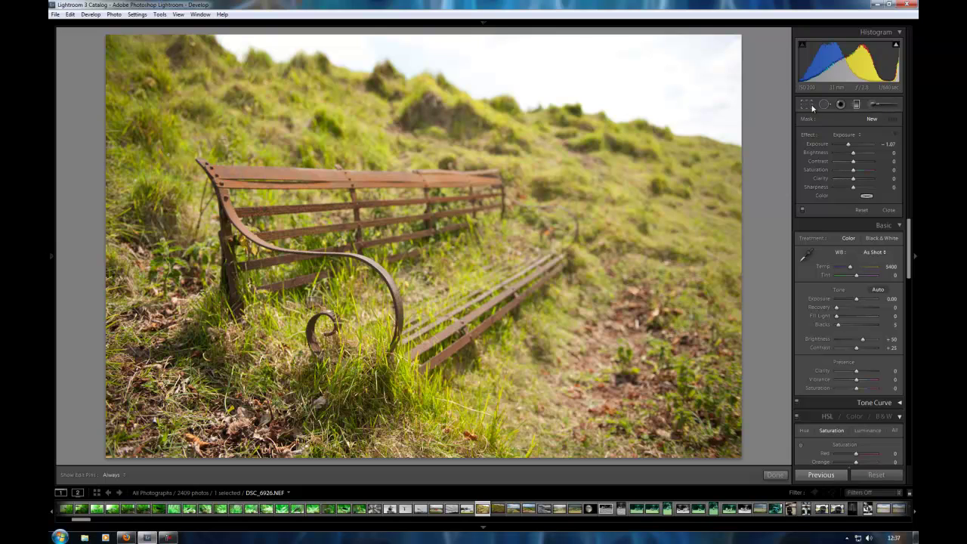
{"action": "scroll", "coordinate": [829, 318], "scroll_direction": "down", "scroll_amount": 2}
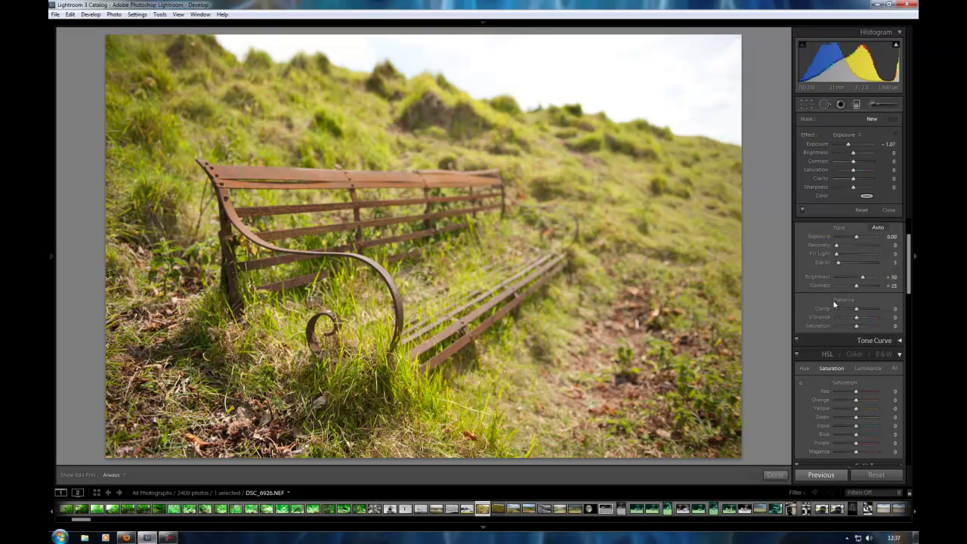